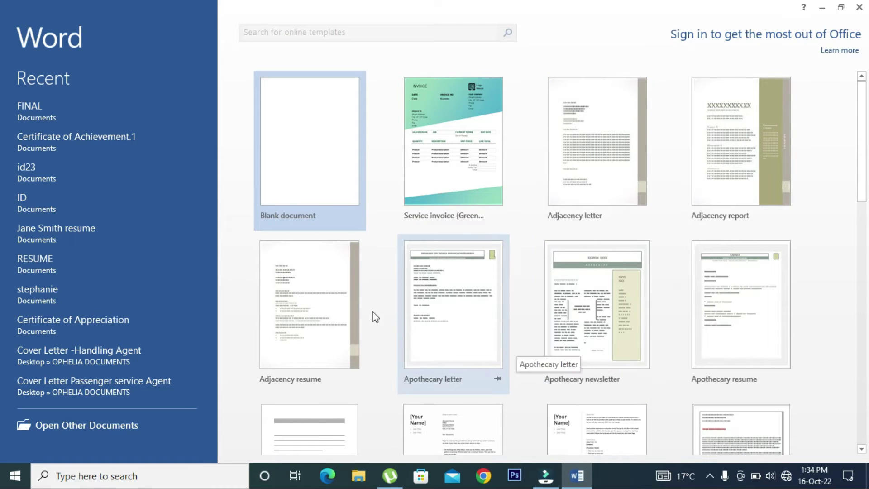
Create a blank document and apply Narrow 0.5" margins on all sides.
{"action": "left_click", "coordinate": [315, 151]}
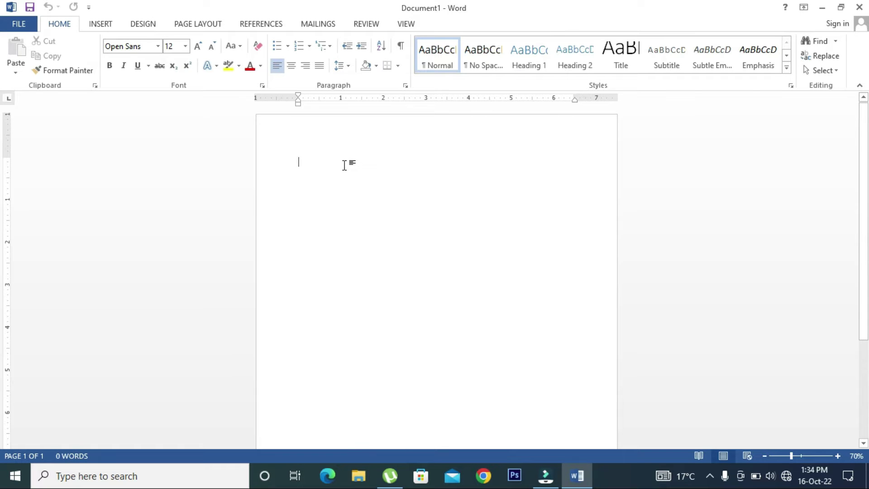
{"action": "scroll", "coordinate": [344, 164], "scroll_direction": "up", "scroll_amount": 2, "text": "ctrl"}
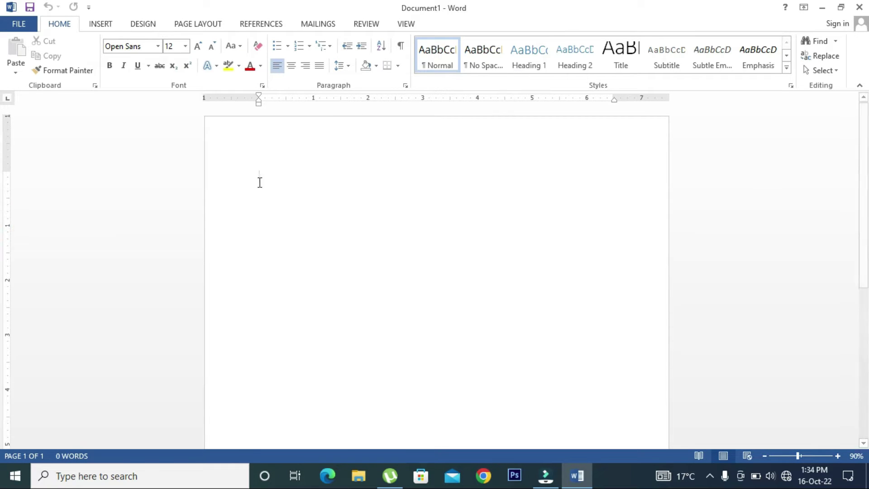
{"action": "left_click", "coordinate": [192, 23]}
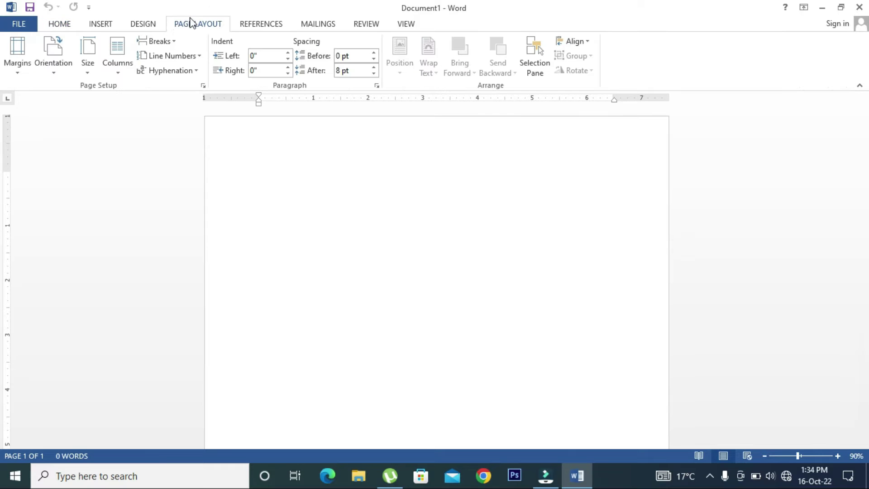
{"action": "left_click", "coordinate": [29, 70]}
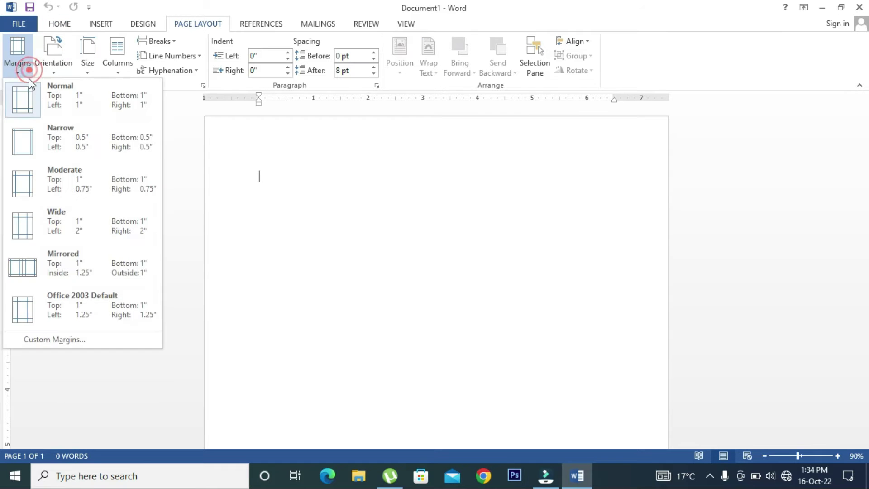
{"action": "left_click", "coordinate": [47, 141]}
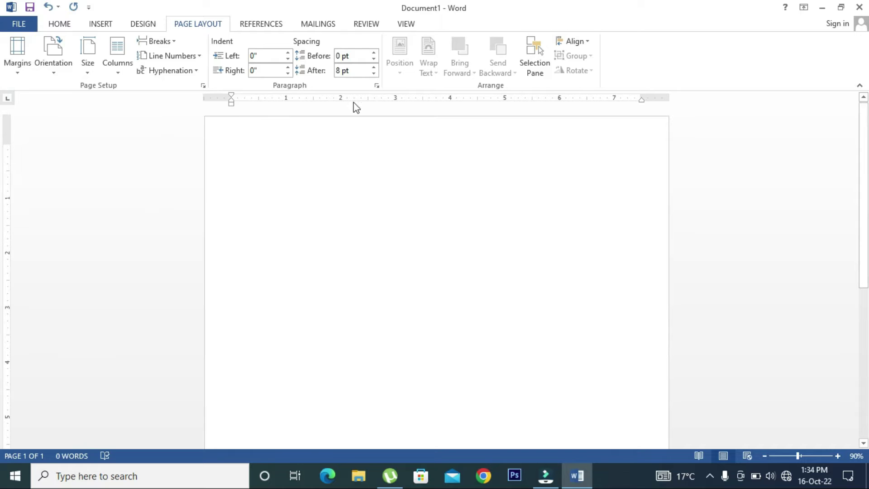
Draw a rectangle stretching across the full width of the page top.
{"action": "left_click", "coordinate": [100, 24]}
{"action": "left_click", "coordinate": [175, 61]}
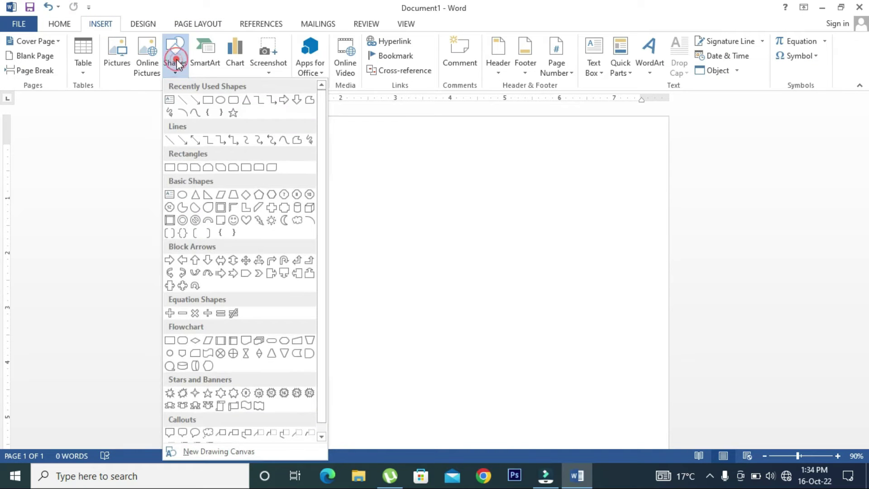
{"action": "left_click", "coordinate": [207, 99]}
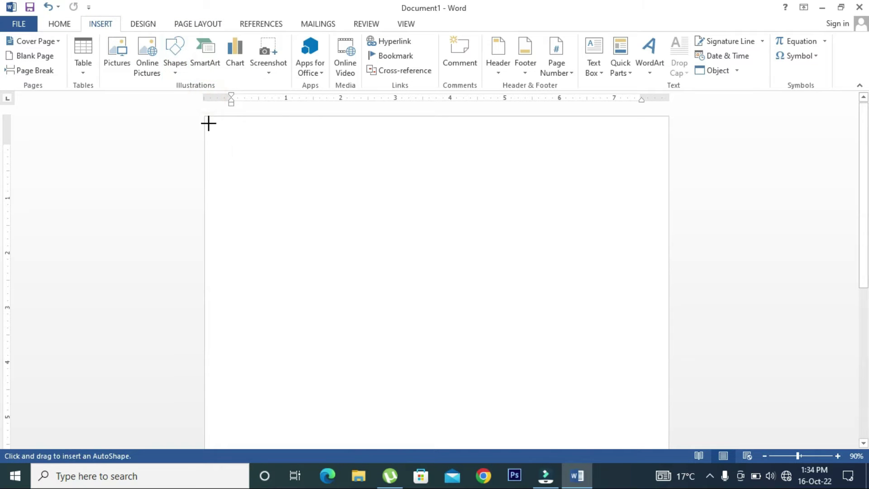
{"action": "mouse_move", "coordinate": [204, 117]}
{"action": "left_mouse_down"}
{"action": "mouse_move", "coordinate": [568, 199]}
{"action": "mouse_move", "coordinate": [662, 198]}
{"action": "left_mouse_up"}
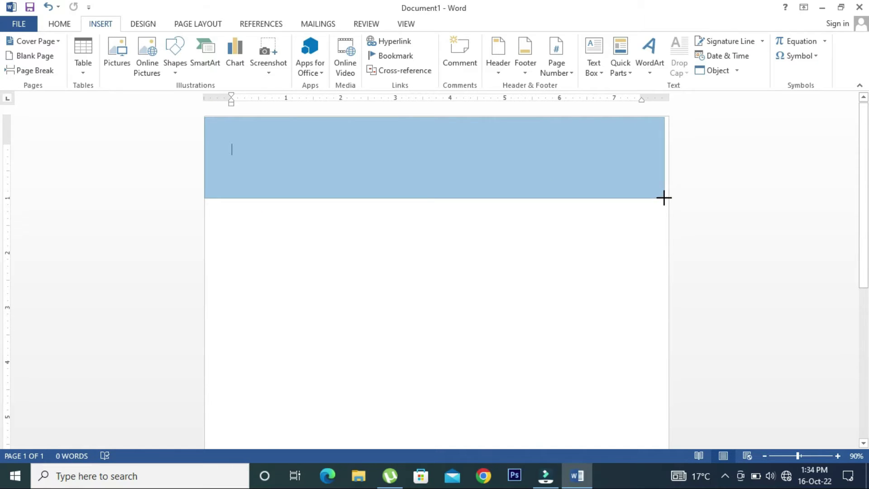
{"action": "left_click_drag", "start_coordinate": [662, 198], "coordinate": [668, 203]}
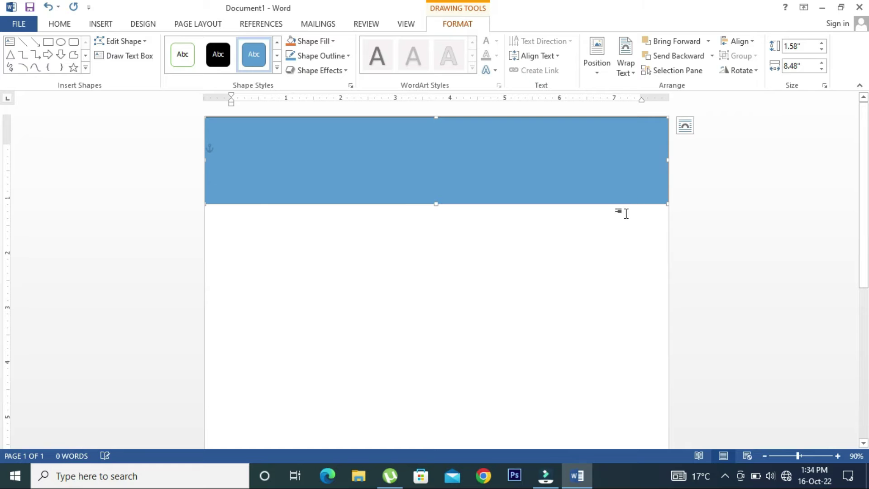
{"action": "left_click", "coordinate": [450, 302]}
{"action": "left_click", "coordinate": [442, 183]}
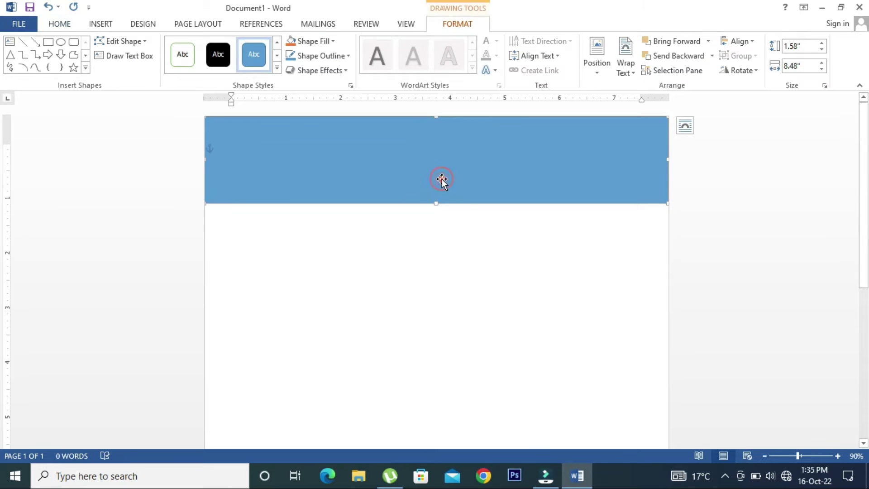
Fill the header rectangle gold and remove its outline.
{"action": "left_click", "coordinate": [333, 42]}
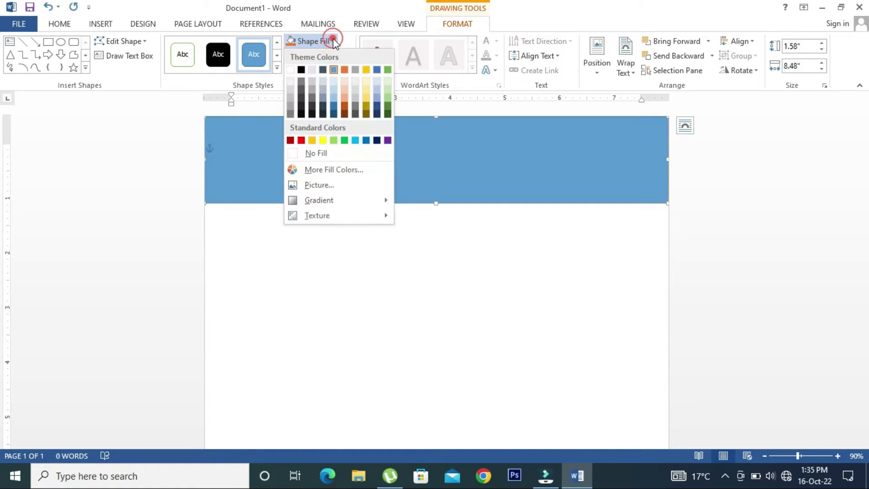
{"action": "left_click", "coordinate": [366, 70]}
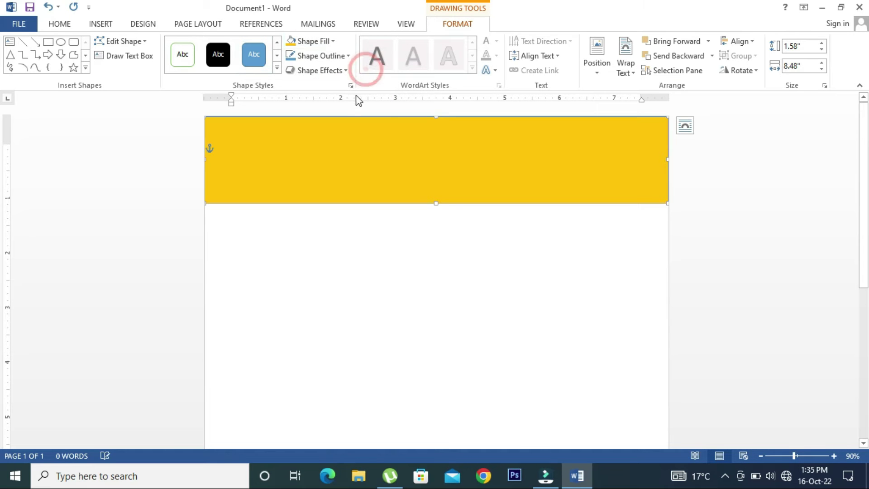
{"action": "left_click", "coordinate": [333, 55]}
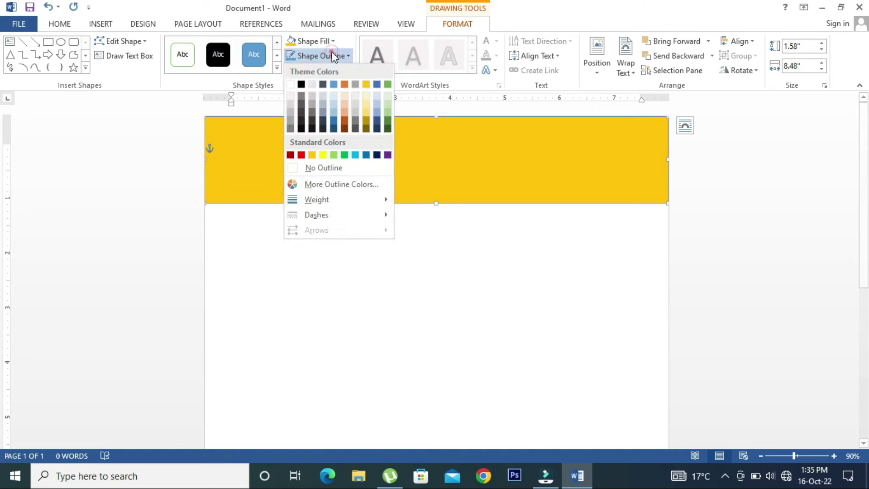
{"action": "left_click", "coordinate": [319, 168]}
{"action": "left_click", "coordinate": [444, 298]}
{"action": "left_click", "coordinate": [488, 205]}
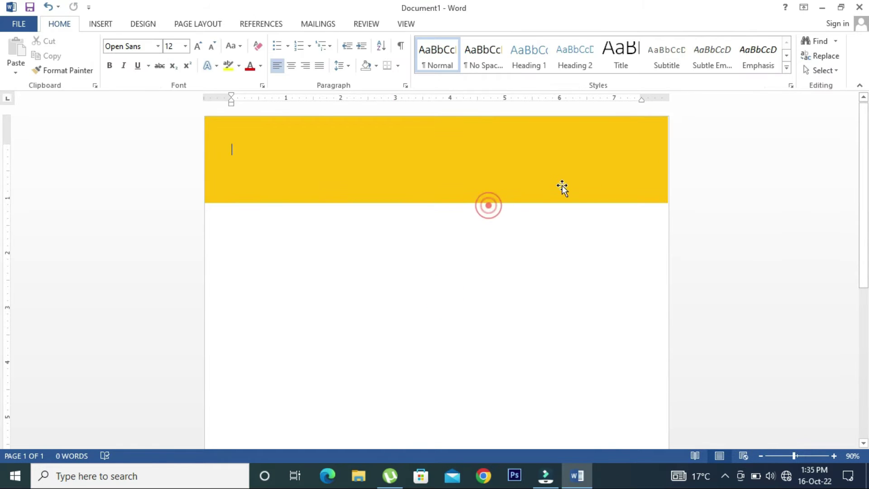
{"action": "left_click", "coordinate": [568, 180]}
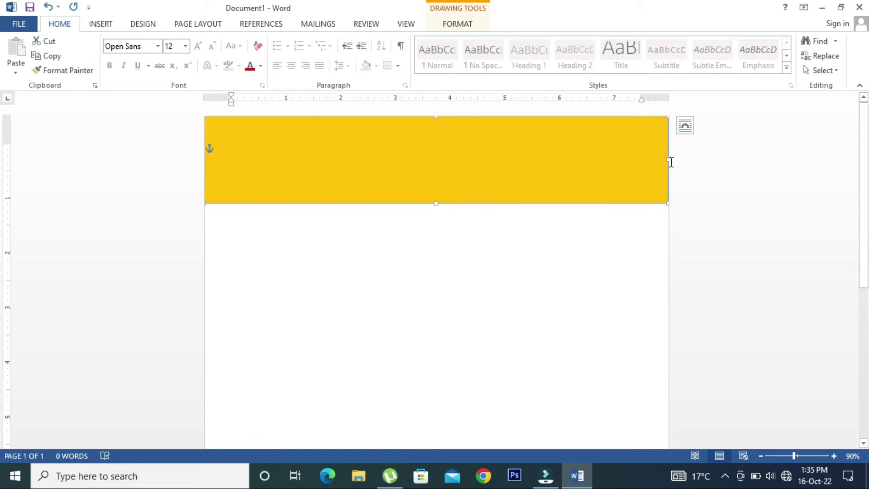
{"action": "left_click", "coordinate": [667, 159]}
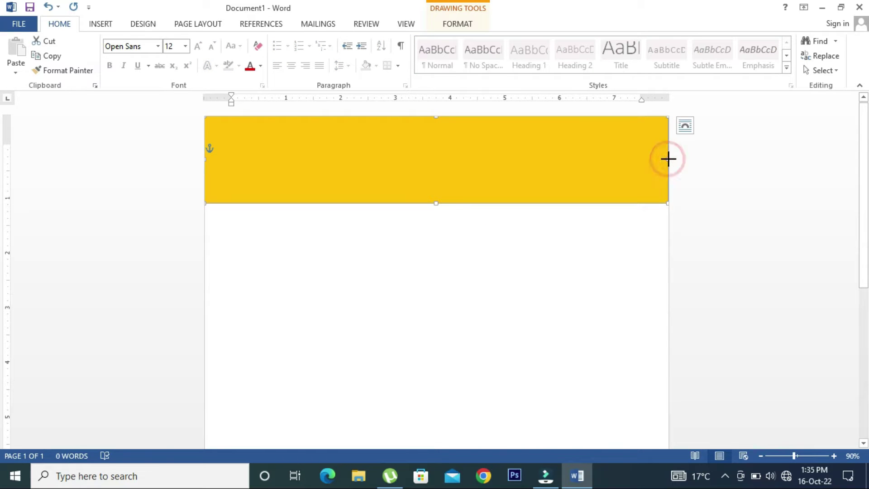
{"action": "left_click", "coordinate": [608, 252]}
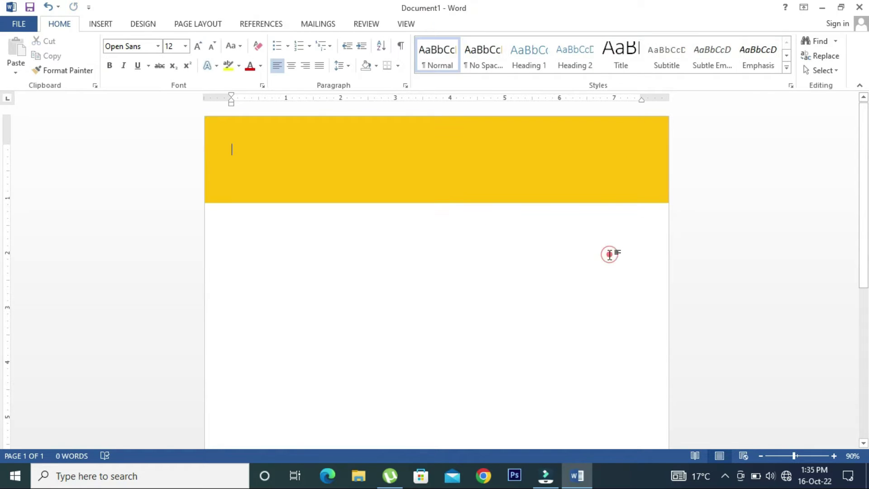
{"action": "left_click", "coordinate": [541, 277]}
{"action": "left_click", "coordinate": [527, 179]}
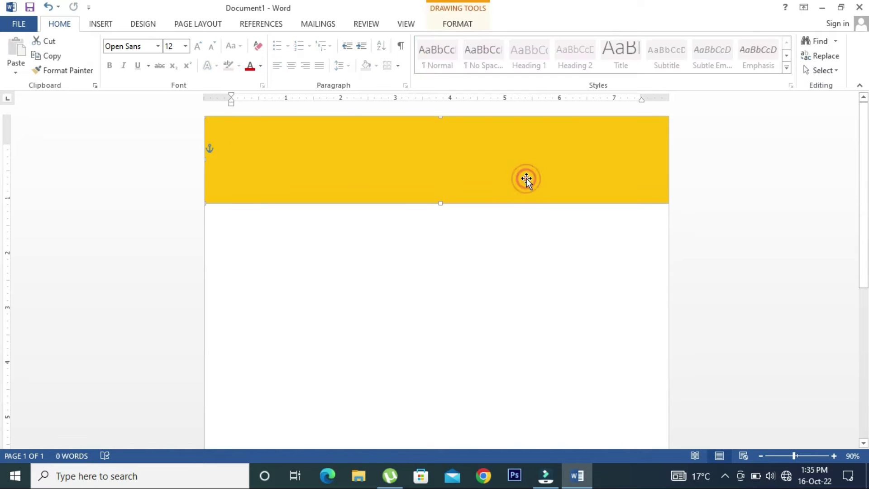
Set the gold header band's Shape Height to 3.07" and Shape Width to 8.48".
{"action": "left_click", "coordinate": [471, 23]}
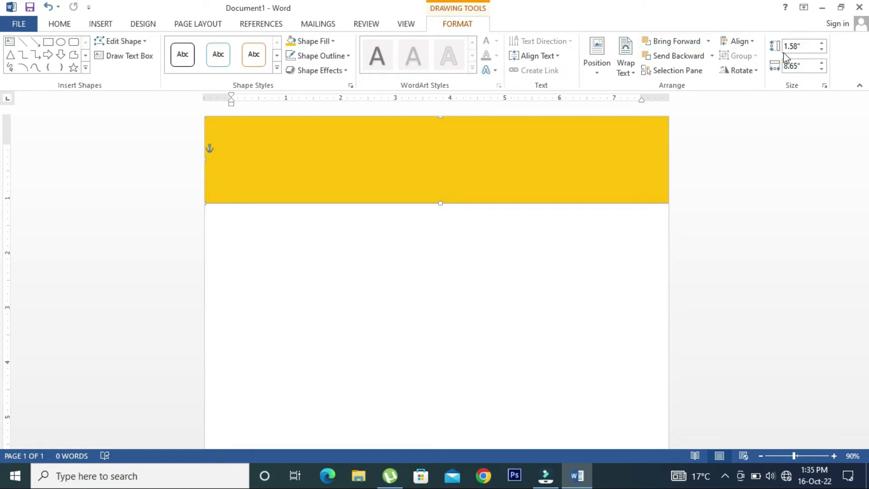
{"action": "left_click", "coordinate": [797, 45]}
{"action": "type", "text": "3"}
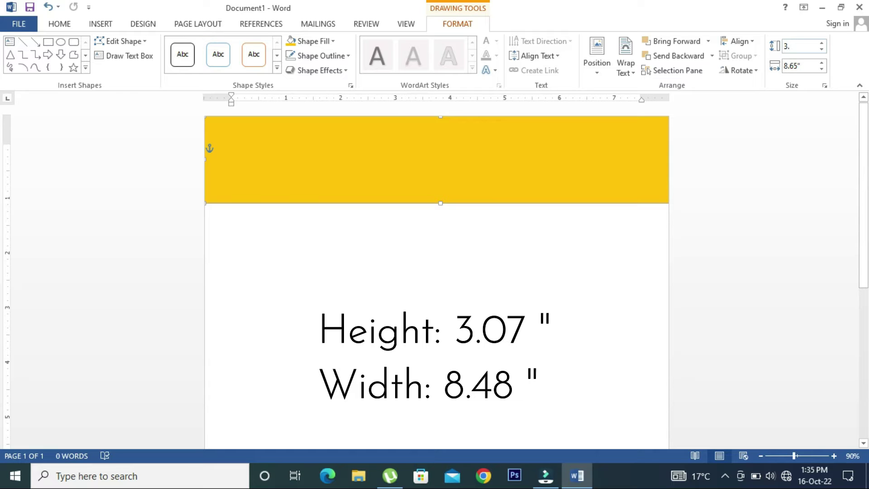
{"action": "type", "text": "7"}
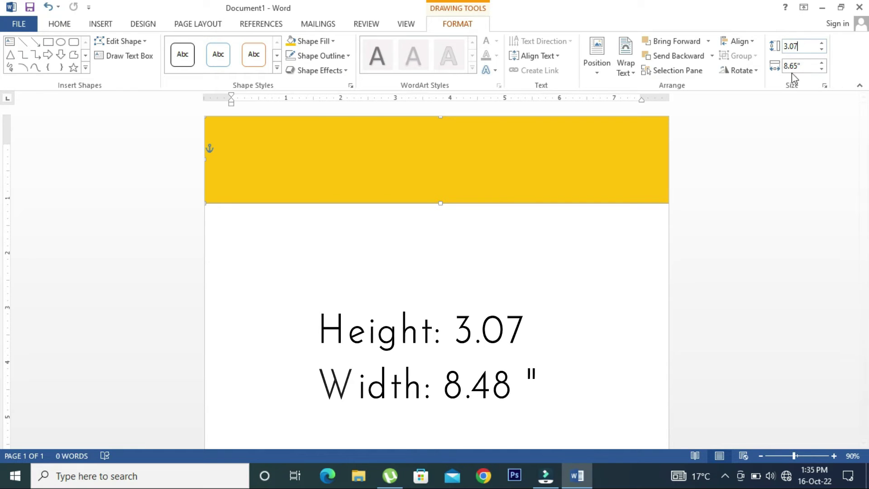
{"action": "left_click", "coordinate": [799, 66]}
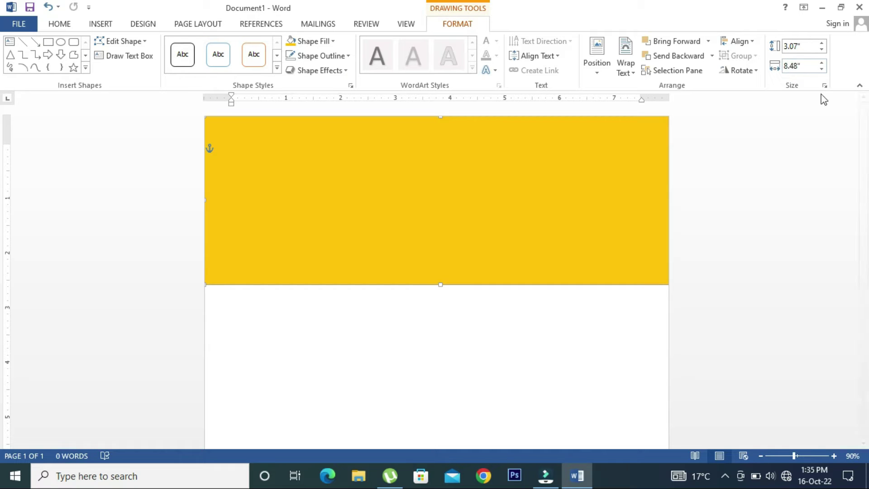
{"action": "key", "text": "Return"}
{"action": "left_click", "coordinate": [449, 312]}
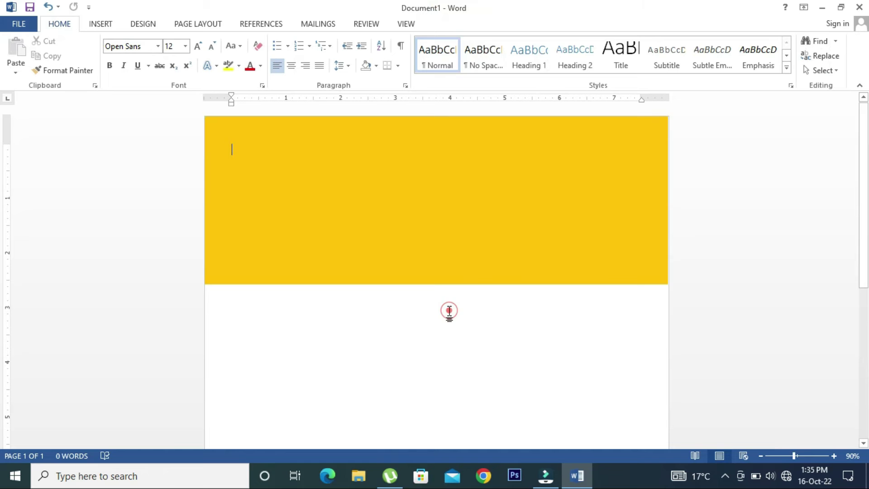
Draw a tall narrow rectangle on the gold band and fill it dark orange.
{"action": "left_click", "coordinate": [113, 25]}
{"action": "left_click", "coordinate": [172, 58]}
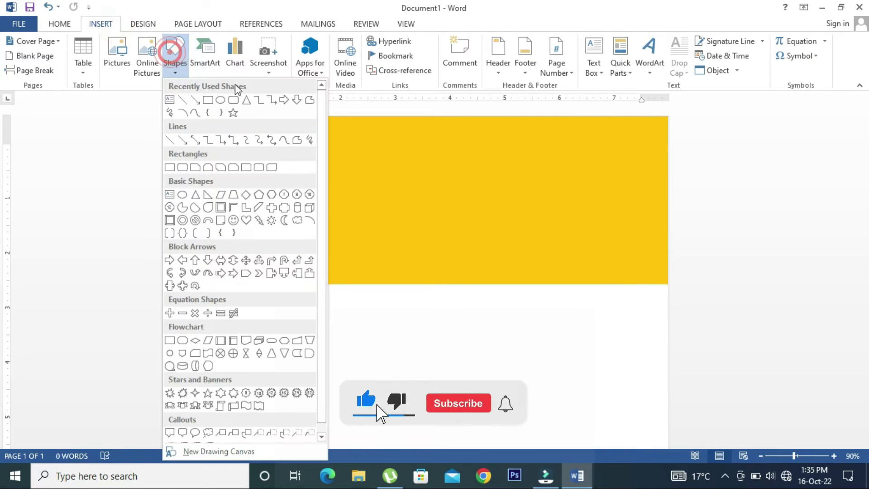
{"action": "left_click", "coordinate": [206, 99]}
{"action": "left_click_drag", "start_coordinate": [442, 150], "coordinate": [467, 236]}
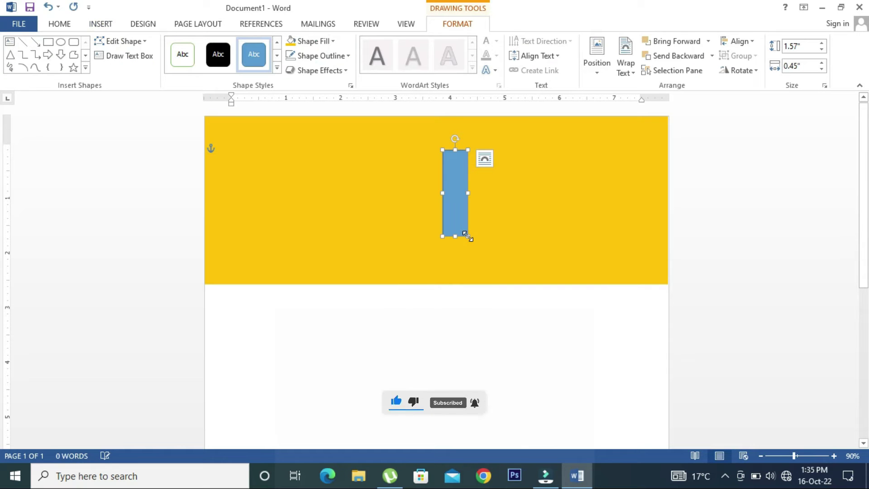
{"action": "left_click", "coordinate": [330, 41]}
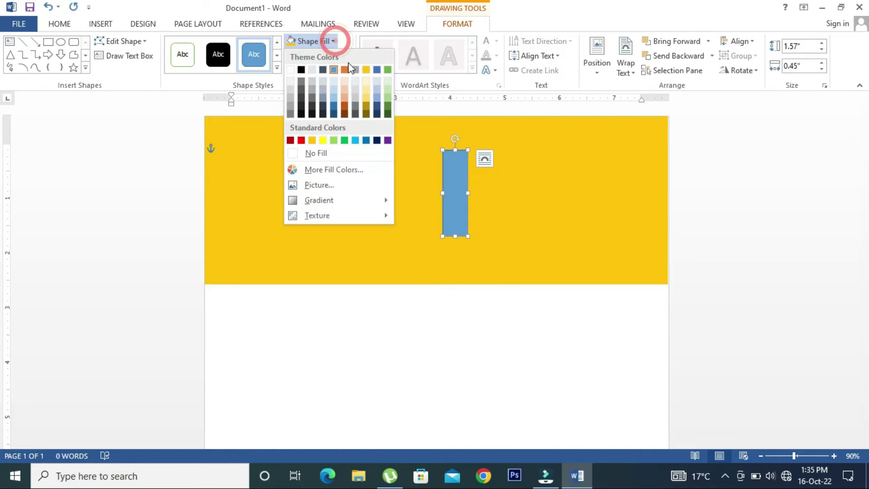
{"action": "left_click", "coordinate": [344, 107]}
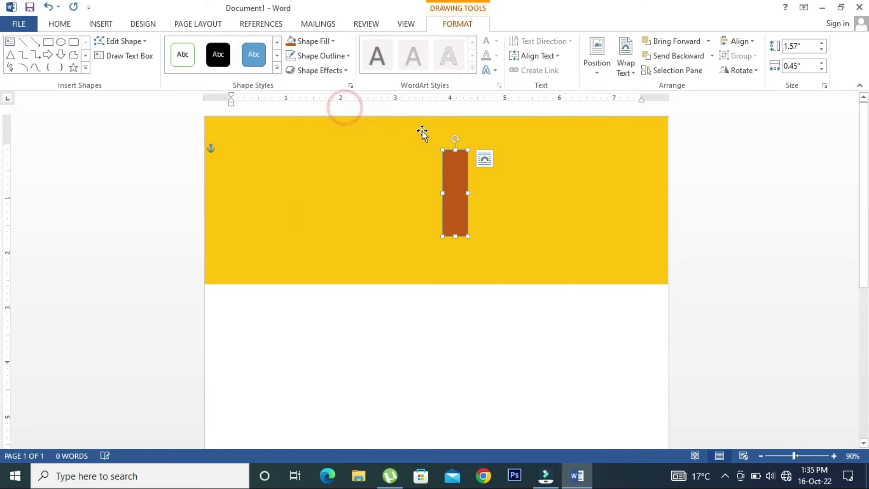
Remove the orange bar's outline and move it against the header's right edge.
{"action": "left_click", "coordinate": [333, 55]}
{"action": "left_click", "coordinate": [315, 168]}
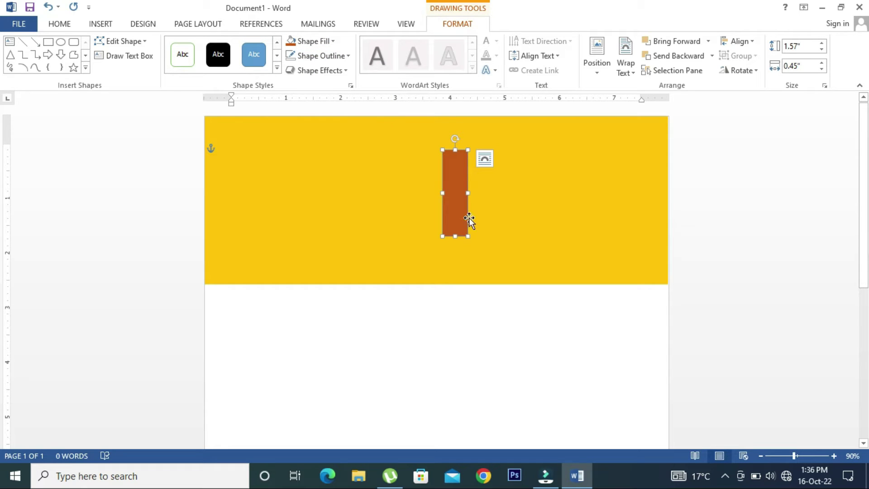
{"action": "left_click_drag", "start_coordinate": [442, 192], "coordinate": [658, 183]}
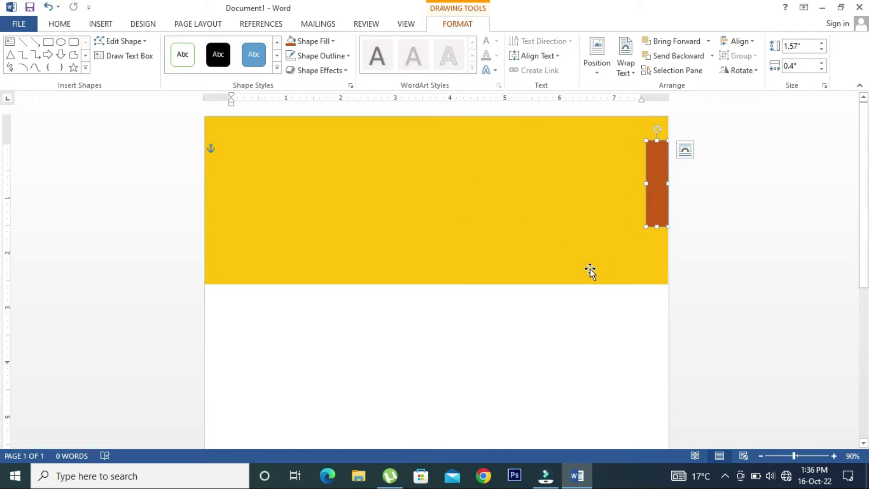
{"action": "left_click", "coordinate": [553, 302]}
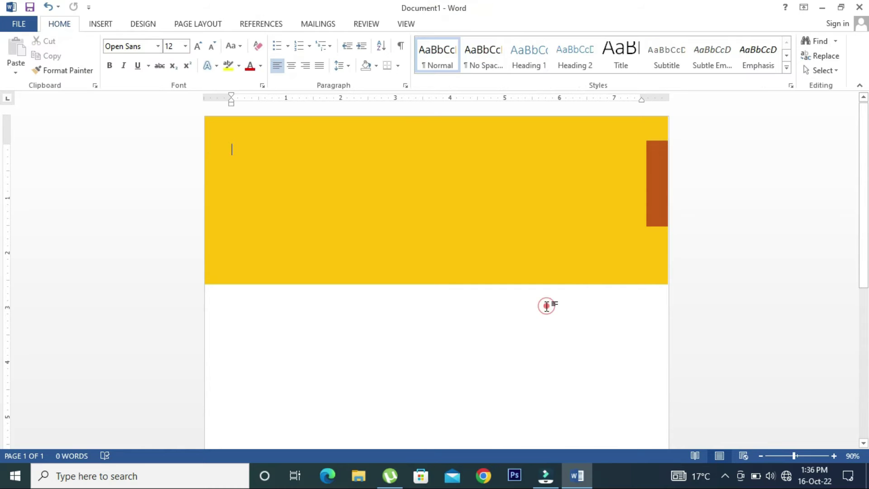
{"action": "left_click", "coordinate": [536, 246]}
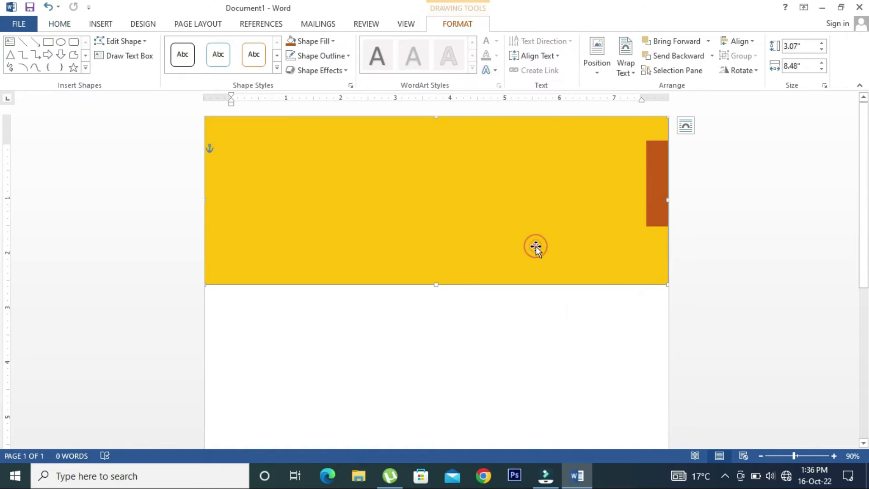
{"action": "left_click", "coordinate": [446, 309]}
Draw a short horizontal line near the header's top-left corner.
{"action": "left_click", "coordinate": [96, 25]}
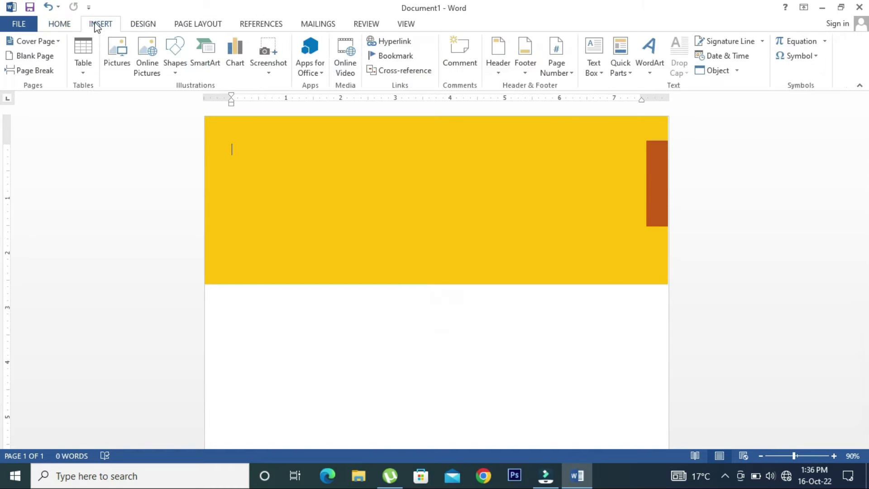
{"action": "left_click", "coordinate": [183, 53]}
{"action": "left_click", "coordinate": [180, 102]}
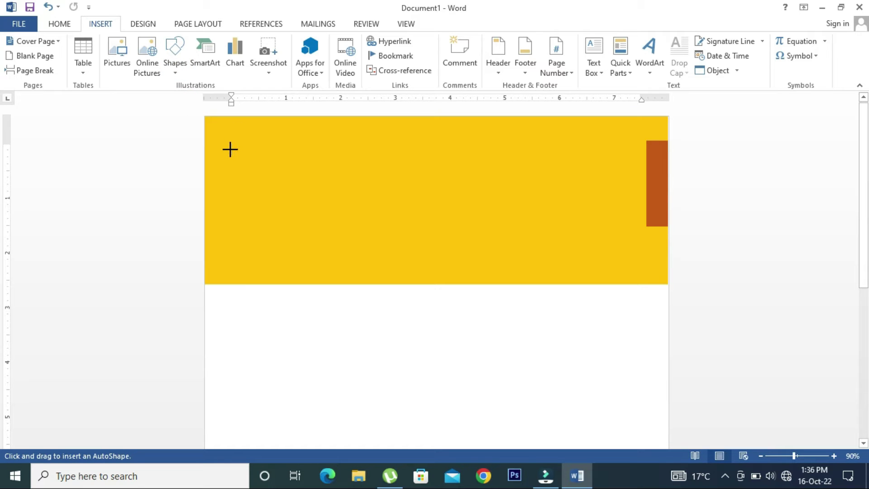
{"action": "left_click_drag", "start_coordinate": [230, 150], "coordinate": [287, 149]}
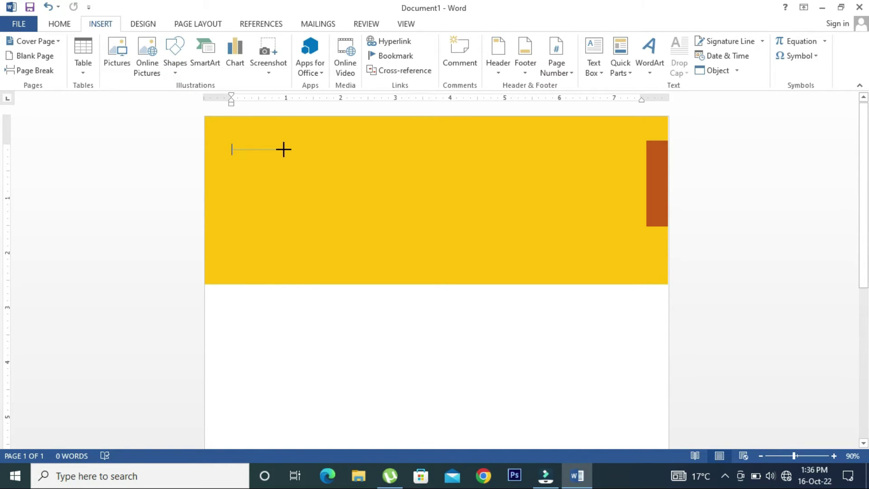
{"action": "left_click_drag", "start_coordinate": [281, 149], "coordinate": [281, 149]}
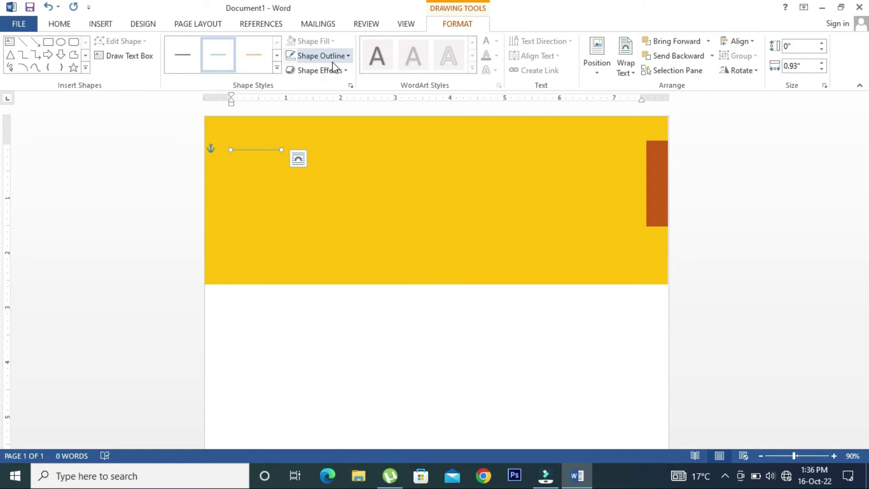
Make the line black with a 3 pt weight.
{"action": "left_click", "coordinate": [332, 58]}
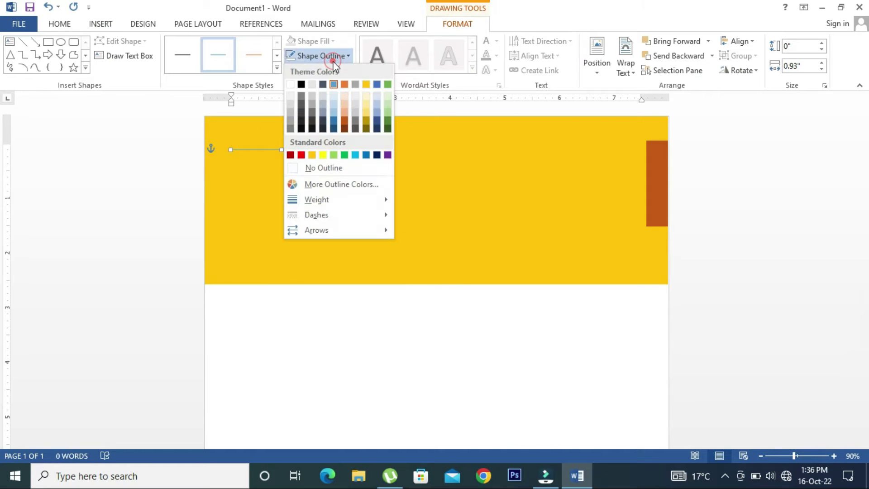
{"action": "left_click", "coordinate": [298, 85]}
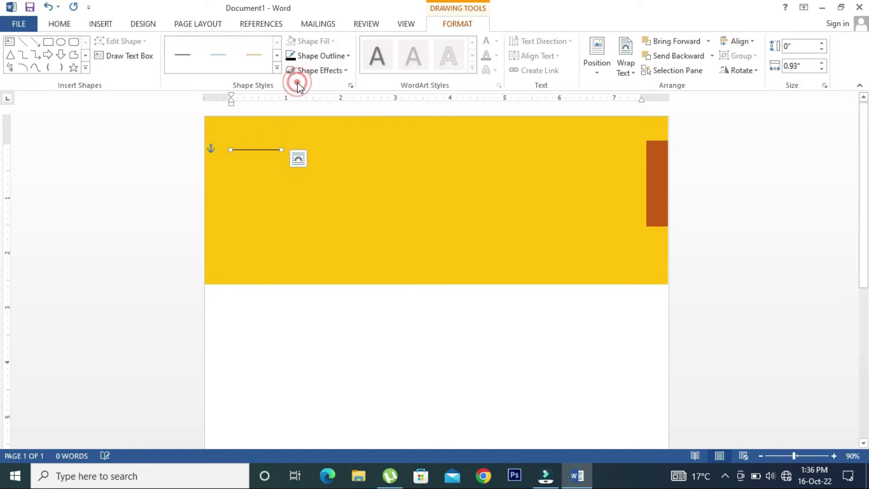
{"action": "left_click", "coordinate": [351, 55]}
{"action": "mouse_move", "coordinate": [335, 200]}
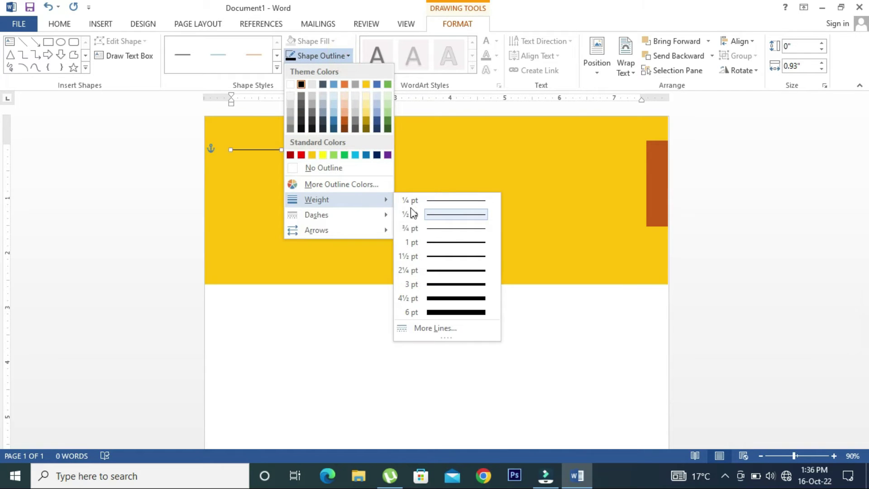
{"action": "left_click", "coordinate": [468, 283]}
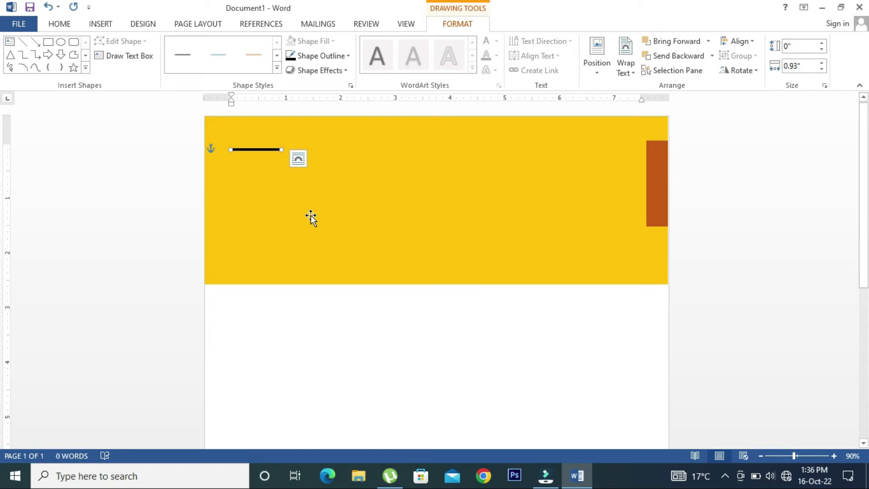
{"action": "left_click", "coordinate": [302, 232]}
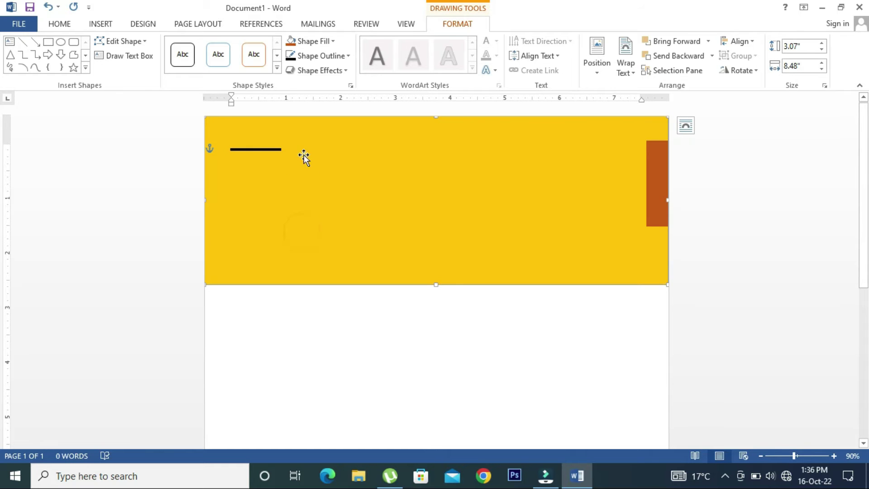
Insert a Simple Text Box on the header and type 'The subject' into it.
{"action": "left_click", "coordinate": [100, 24]}
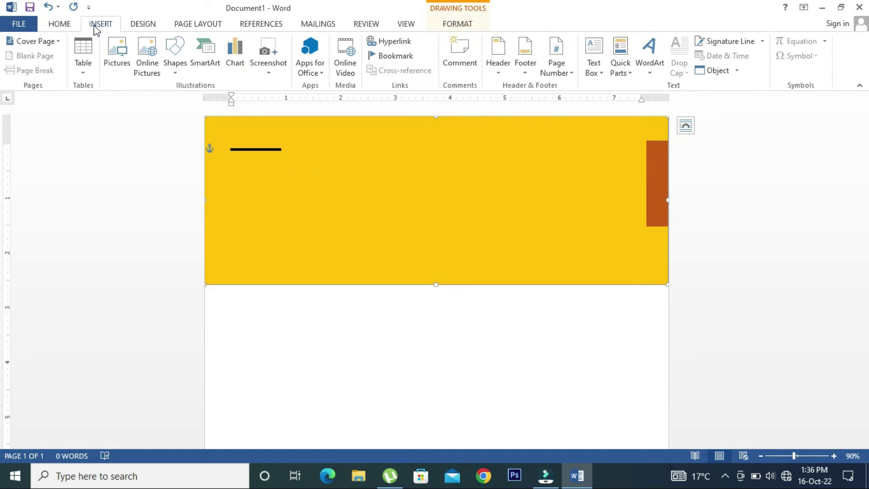
{"action": "left_click", "coordinate": [593, 63]}
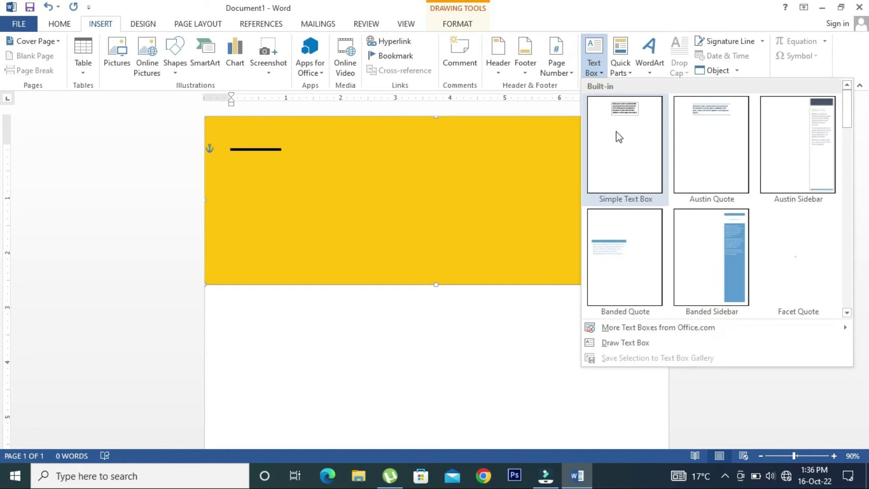
{"action": "left_click", "coordinate": [622, 152]}
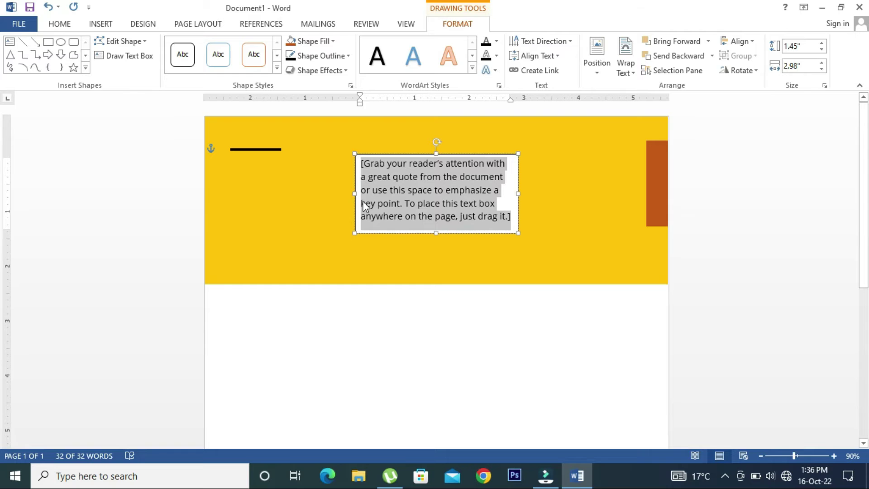
{"action": "type", "text": "The subject"}
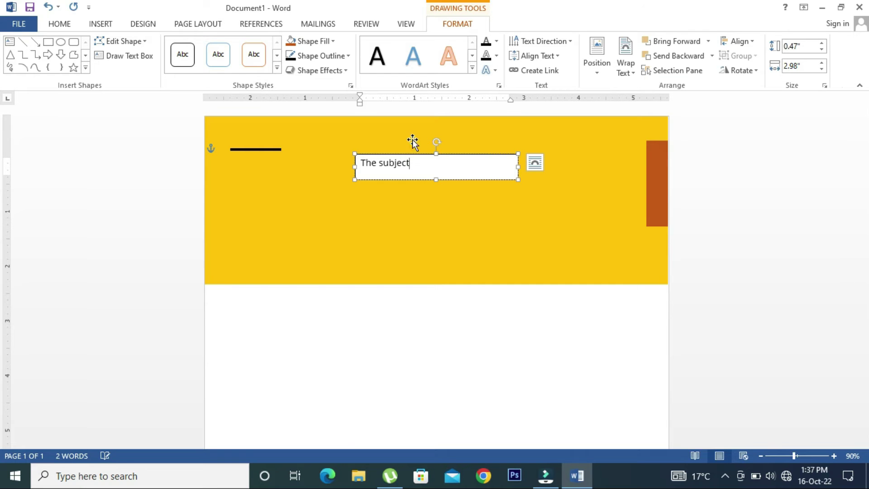
{"action": "left_click_drag", "start_coordinate": [410, 163], "coordinate": [361, 163]}
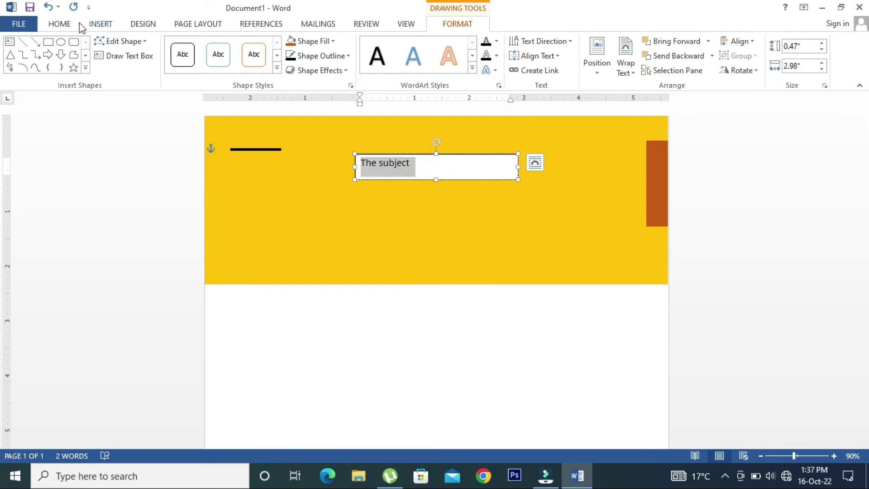
Make 'The subject' bold and set its font size to 18 pt.
{"action": "left_click", "coordinate": [59, 24]}
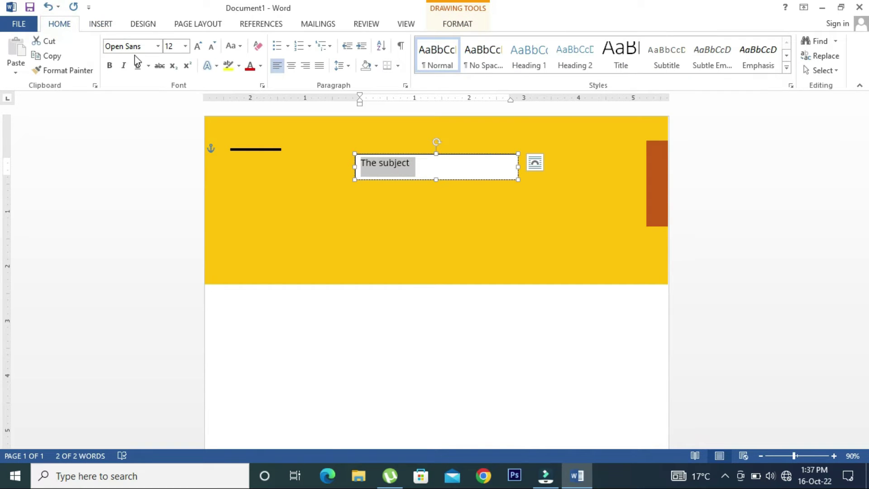
{"action": "left_click", "coordinate": [110, 66]}
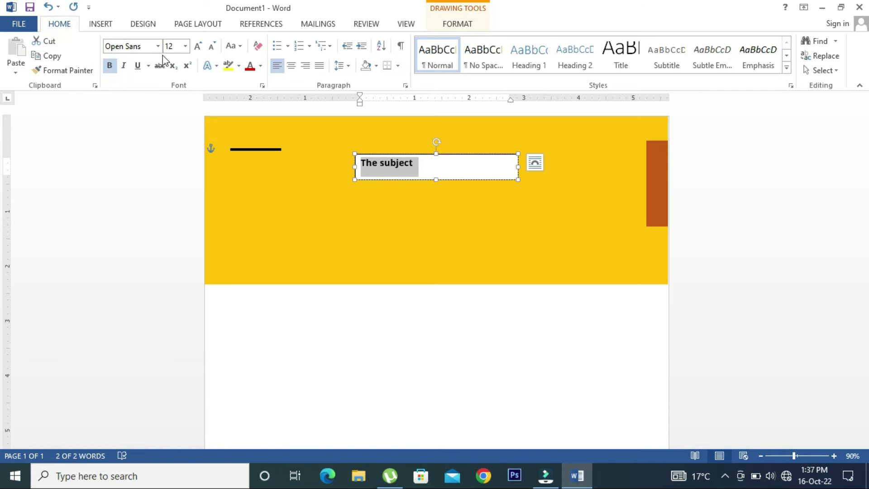
{"action": "left_click", "coordinate": [202, 49]}
{"action": "left_click", "coordinate": [201, 49]}
{"action": "left_click", "coordinate": [201, 49]}
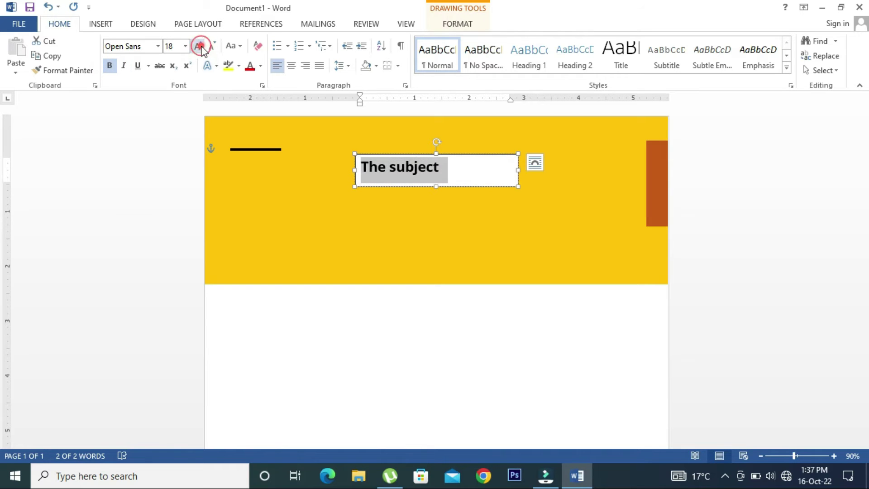
{"action": "left_click", "coordinate": [198, 47]}
{"action": "left_click", "coordinate": [198, 46]}
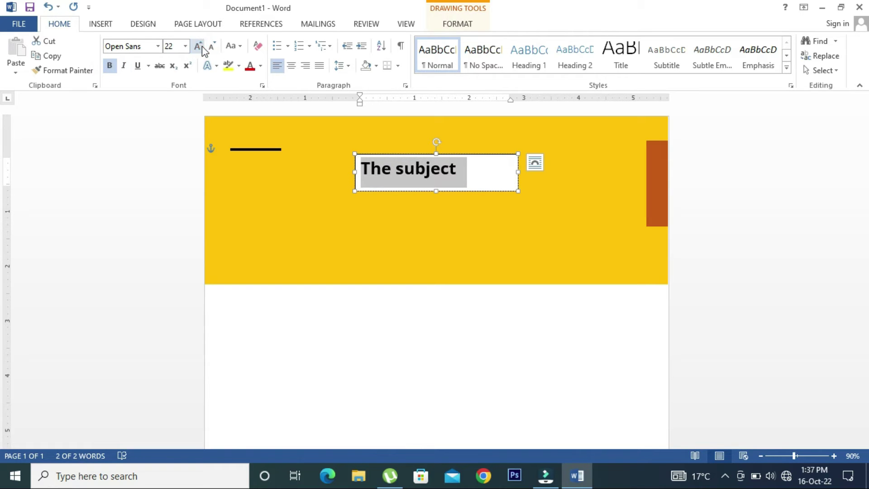
{"action": "left_click", "coordinate": [213, 47]}
{"action": "left_click", "coordinate": [212, 47]}
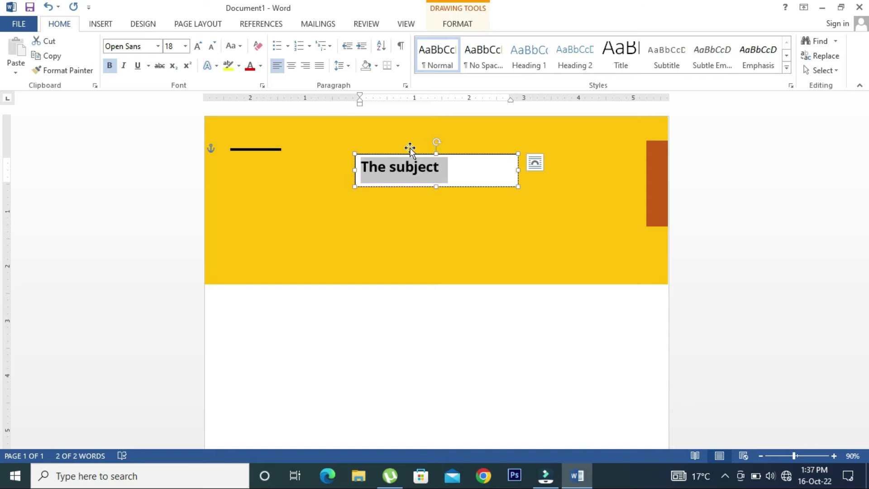
{"action": "left_click", "coordinate": [458, 176]}
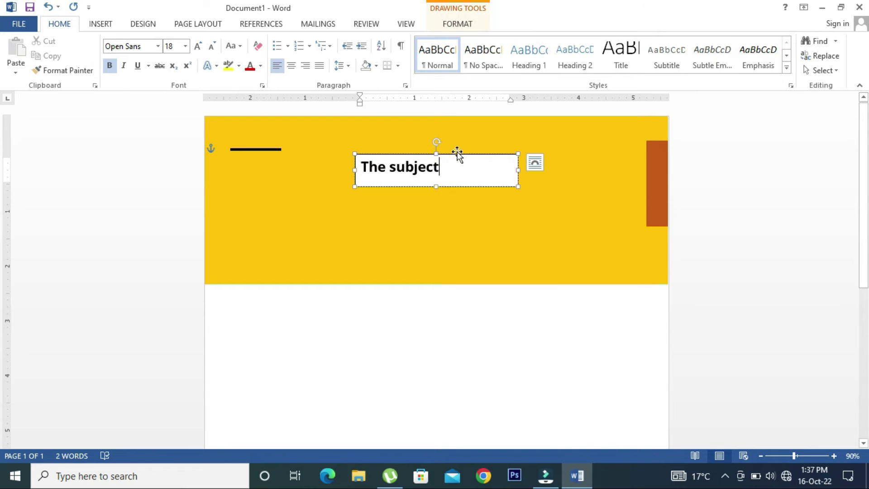
{"action": "left_click", "coordinate": [457, 151]}
Remove the subject text box's outline and fill.
{"action": "left_click", "coordinate": [465, 24]}
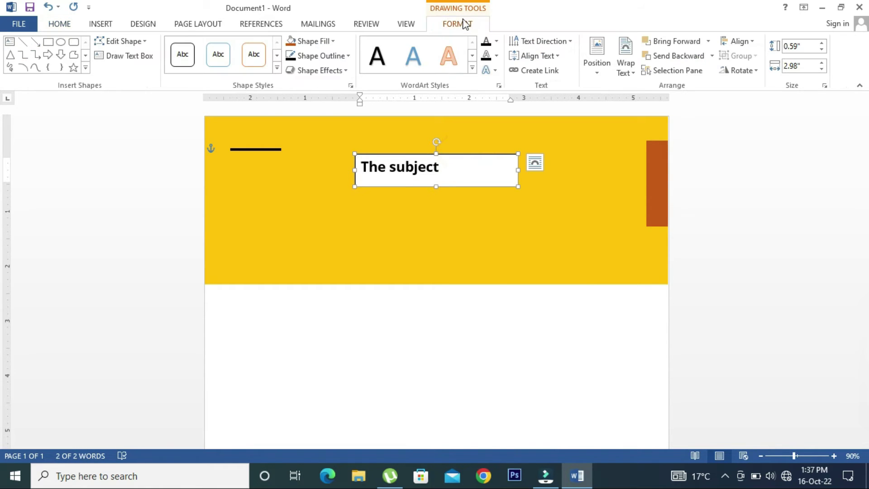
{"action": "left_click", "coordinate": [350, 57]}
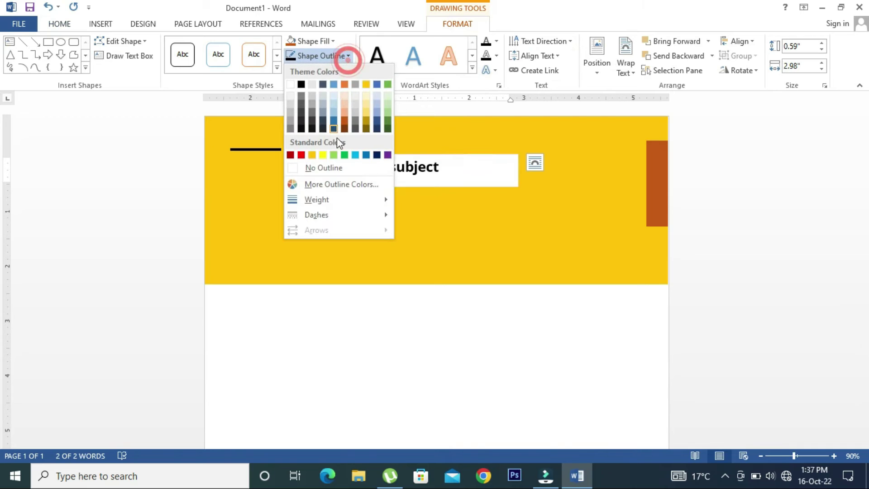
{"action": "left_click", "coordinate": [333, 170]}
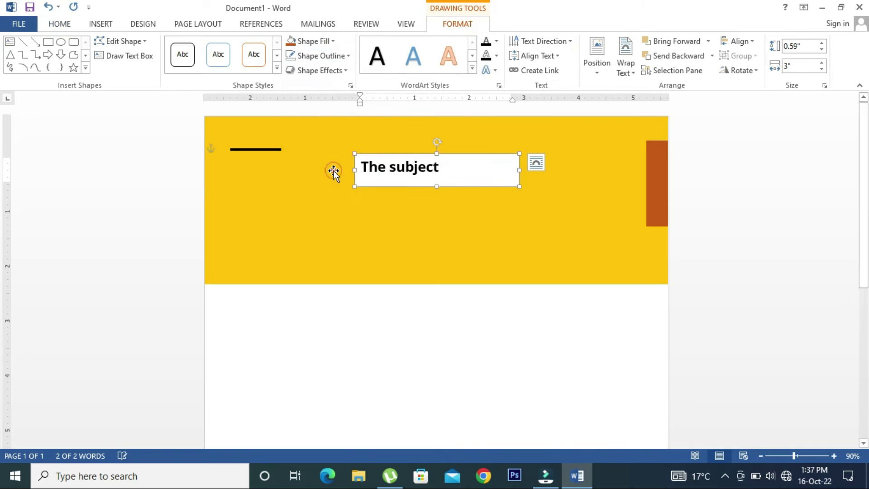
{"action": "left_click", "coordinate": [315, 40]}
{"action": "left_click", "coordinate": [312, 153]}
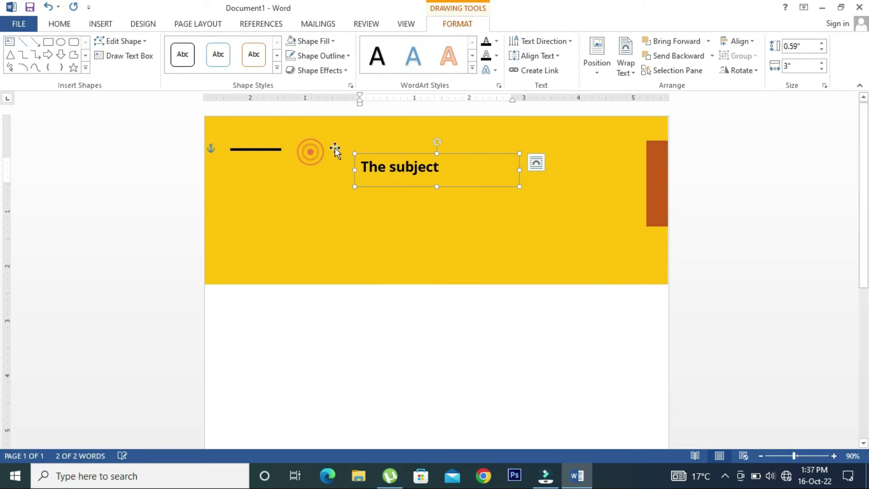
Narrow the label box to 1.83", align it under the line, and shorten the line to 0.78".
{"action": "left_click_drag", "start_coordinate": [519, 170], "coordinate": [455, 171]}
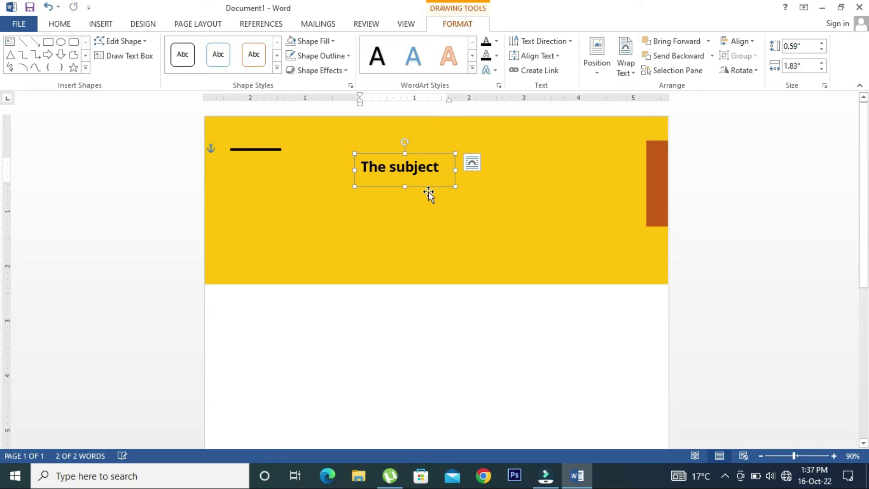
{"action": "key", "text": "Left"}
{"action": "key", "text": "Left"}
{"action": "key", "text": "Left"}
{"action": "key", "text": "Left"}
{"action": "key", "text": "Left"}
{"action": "key", "text": "Left"}
{"action": "key", "text": "Left"}
{"action": "key", "text": "Left"}
{"action": "key", "text": "Left"}
{"action": "key", "text": "Left"}
{"action": "key", "text": "Left"}
{"action": "key", "text": "Left"}
{"action": "key", "text": "Left"}
{"action": "key", "text": "Right"}
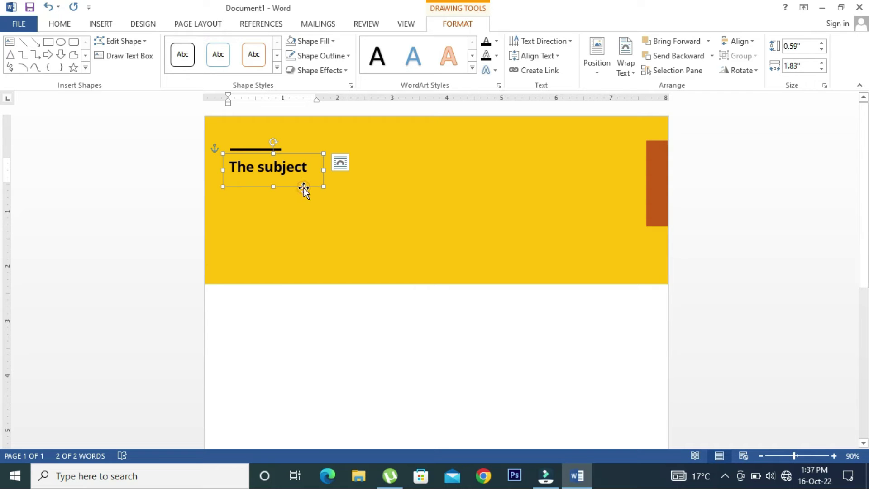
{"action": "key", "text": "Down"}
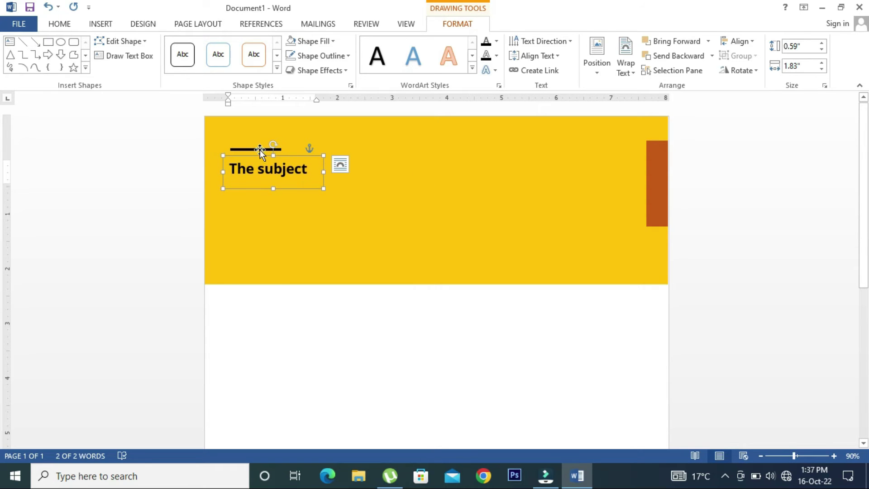
{"action": "left_click", "coordinate": [261, 149]}
{"action": "left_click_drag", "start_coordinate": [281, 149], "coordinate": [273, 150]}
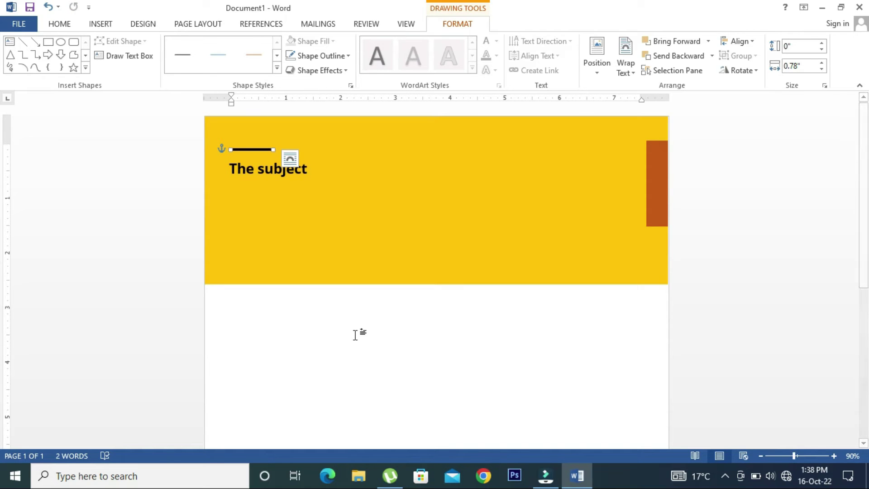
{"action": "left_click", "coordinate": [356, 335]}
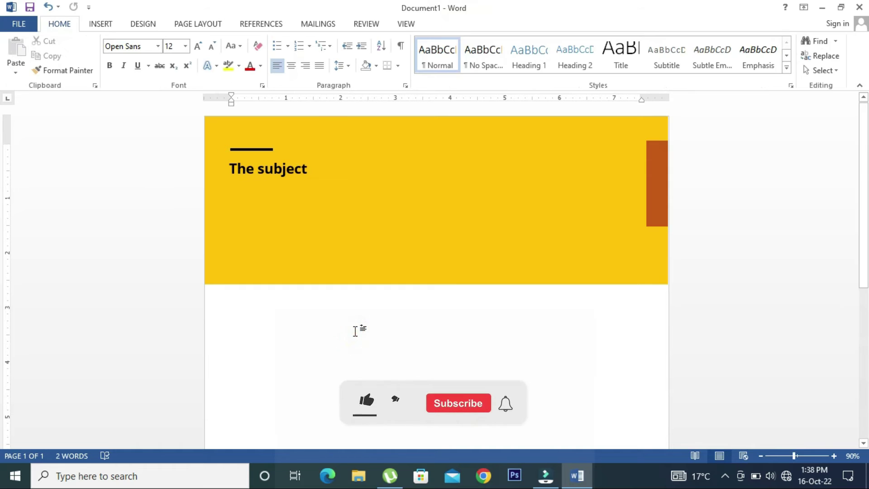
Copy the subject label box below the header, widen it to 4.37", and select its text.
{"action": "left_click", "coordinate": [287, 174]}
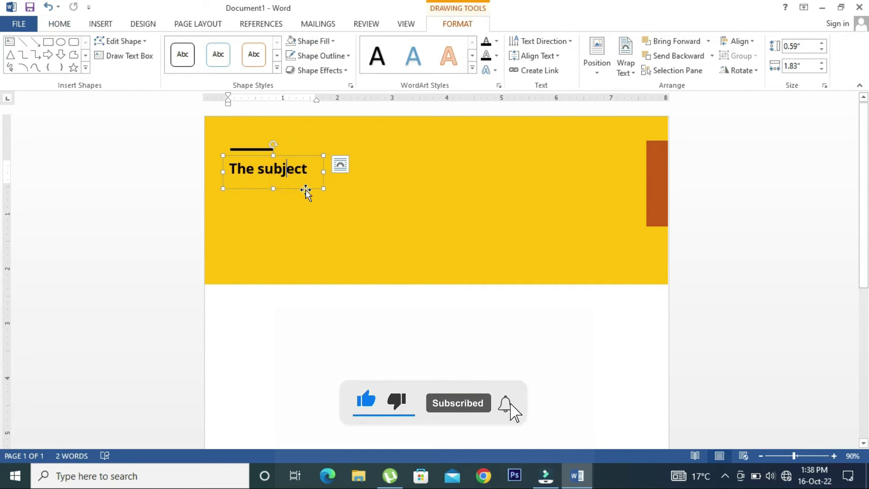
{"action": "left_click_drag", "start_coordinate": [305, 190], "coordinate": [311, 331]}
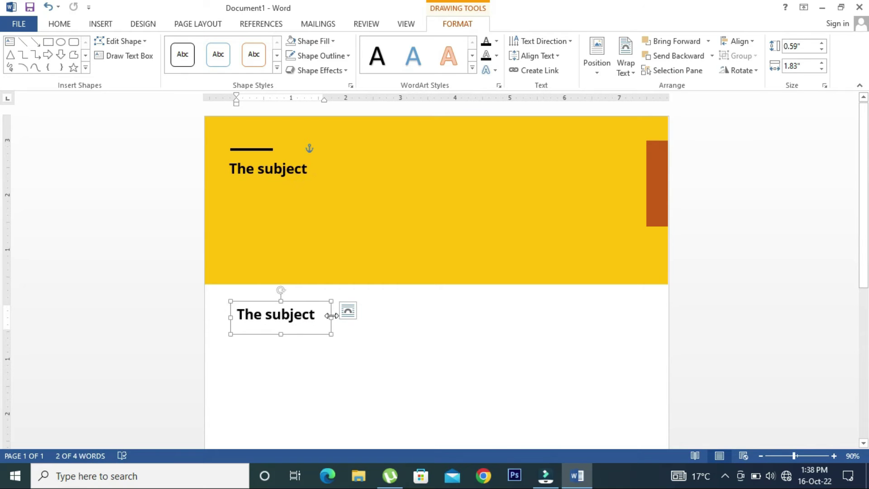
{"action": "left_click_drag", "start_coordinate": [331, 317], "coordinate": [471, 317]}
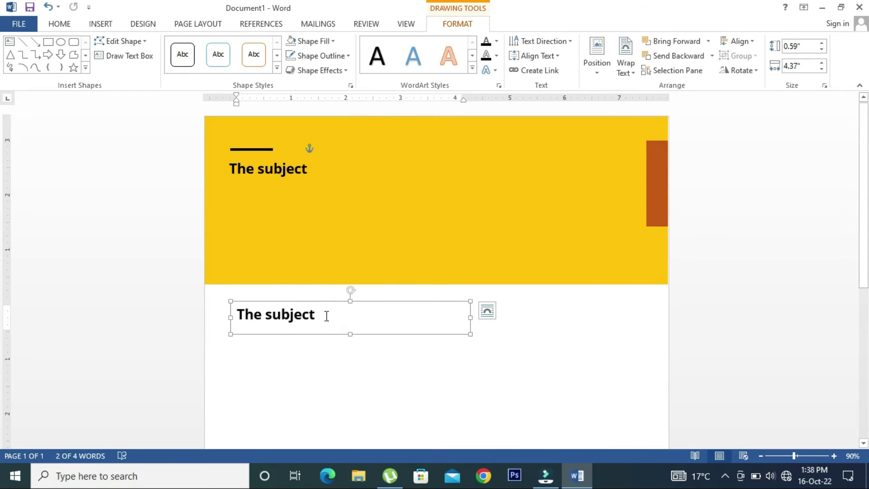
{"action": "triple_click", "coordinate": [326, 316]}
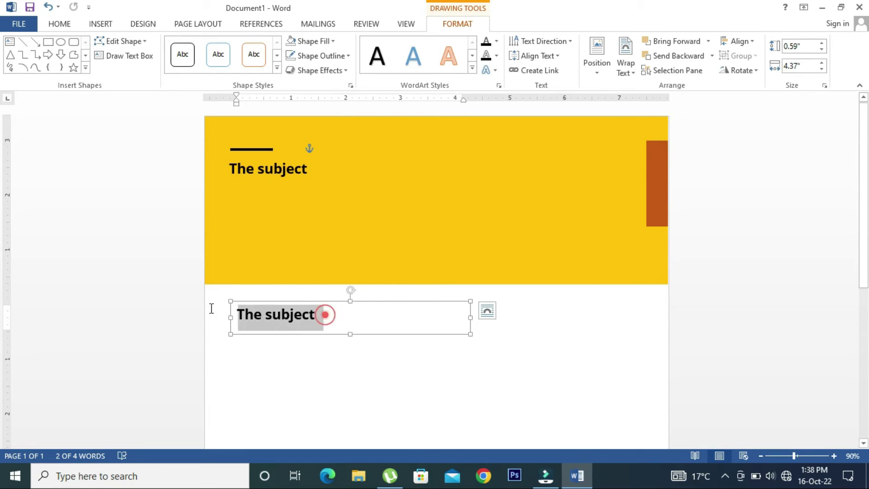
Replace the copied text with 'FINAL' in 90 pt Arial Black.
{"action": "left_click", "coordinate": [62, 23]}
{"action": "left_click", "coordinate": [158, 46]}
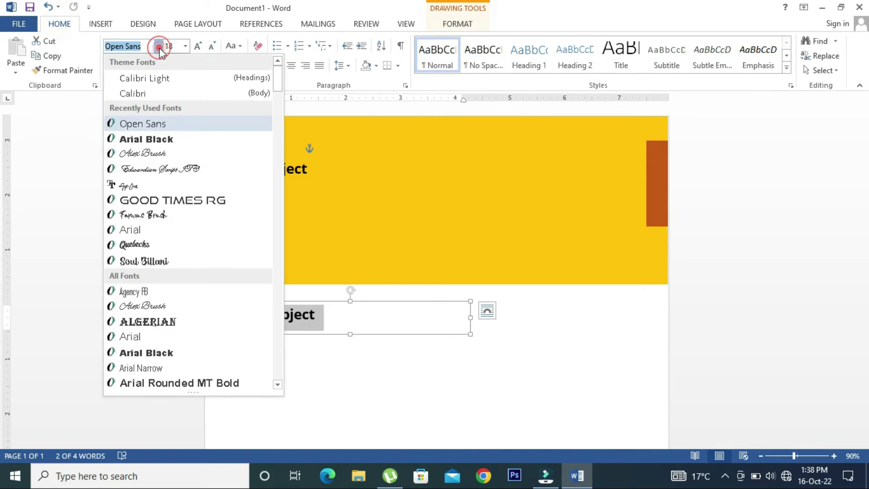
{"action": "left_click", "coordinate": [152, 141]}
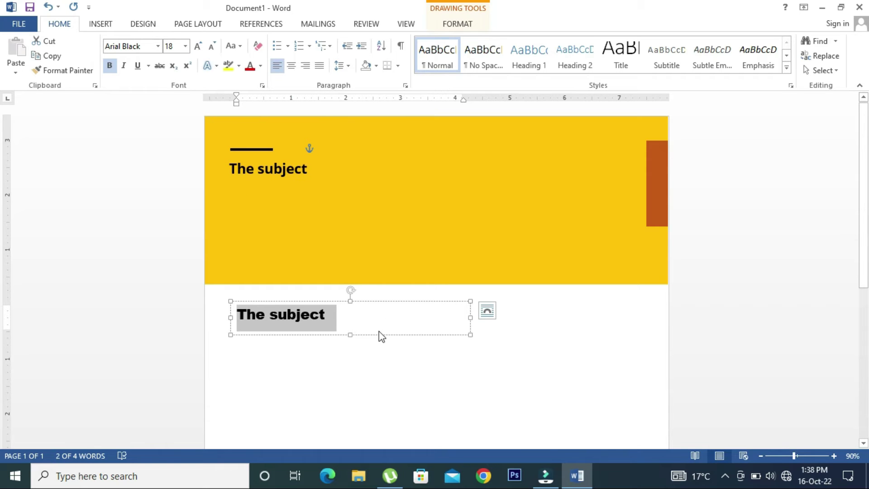
{"action": "key", "text": "Delete"}
{"action": "left_click", "coordinate": [198, 45]}
{"action": "left_click", "coordinate": [198, 46]}
{"action": "left_click", "coordinate": [199, 45]}
{"action": "left_click", "coordinate": [198, 45]}
{"action": "left_click", "coordinate": [198, 46]}
{"action": "left_click", "coordinate": [198, 45]}
{"action": "left_click", "coordinate": [198, 45]}
{"action": "left_click", "coordinate": [198, 45]}
{"action": "left_click", "coordinate": [198, 46]}
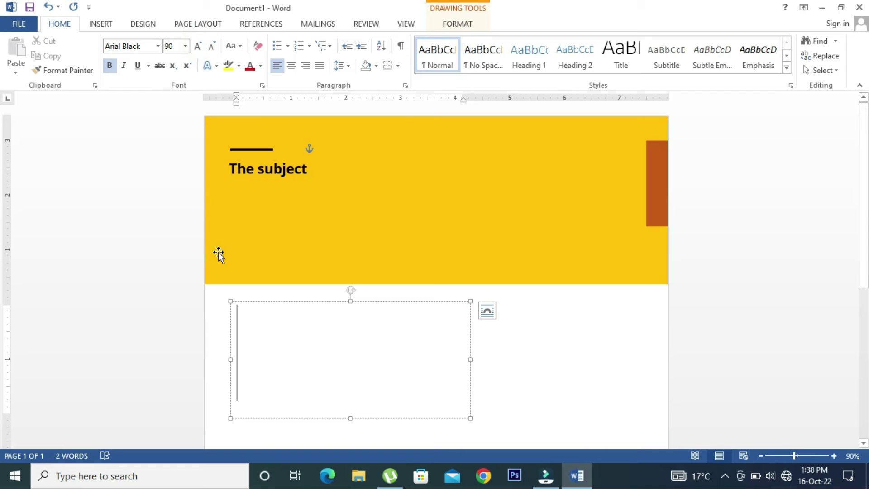
{"action": "type", "text": "FINAL"}
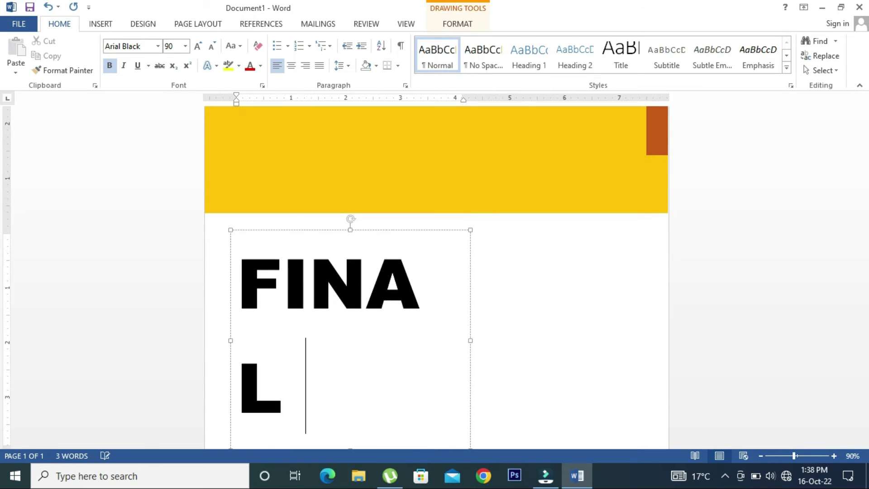
Fit the FINAL box to one line, nudge it left, and place a copy beneath it.
{"action": "left_click_drag", "start_coordinate": [470, 341], "coordinate": [506, 340]}
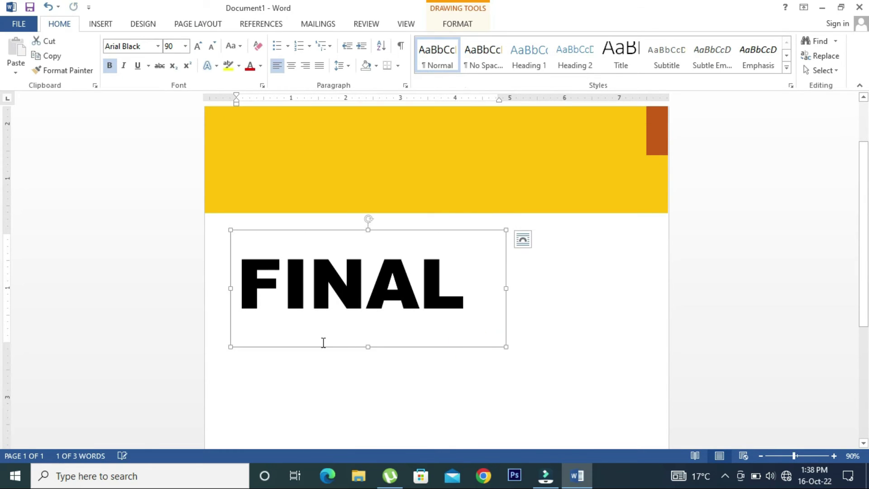
{"action": "left_click_drag", "start_coordinate": [368, 347], "coordinate": [367, 323]}
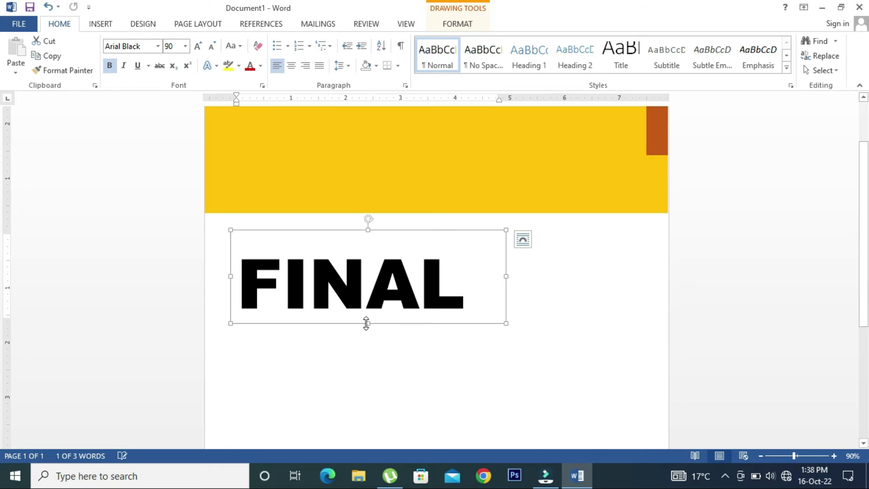
{"action": "scroll", "coordinate": [368, 324], "scroll_direction": "up", "scroll_amount": 1}
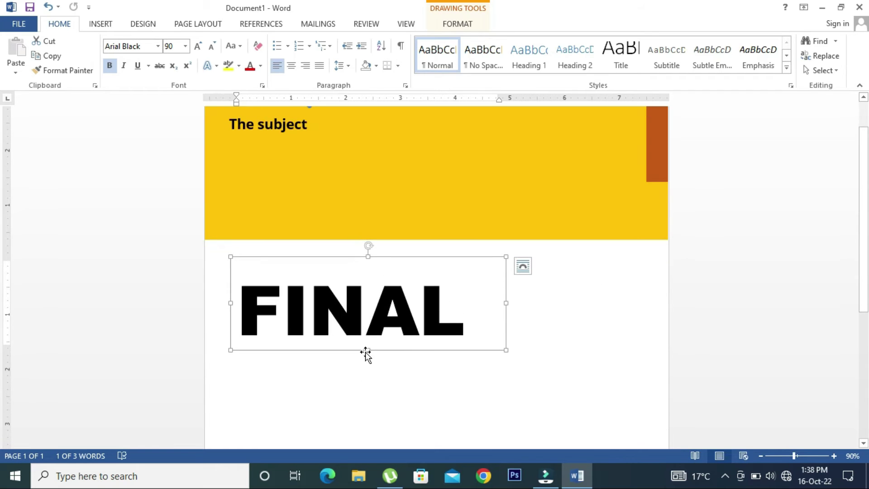
{"action": "key", "text": "Left"}
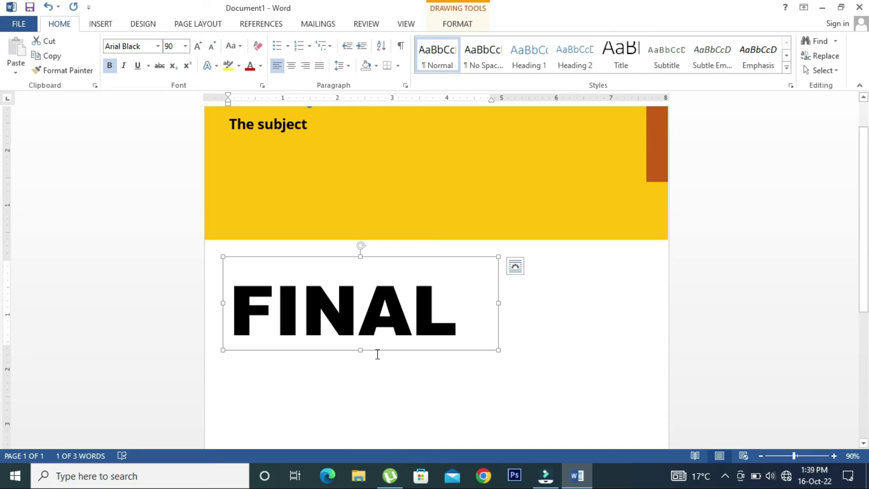
{"action": "scroll", "coordinate": [376, 352], "scroll_direction": "down", "scroll_amount": 2}
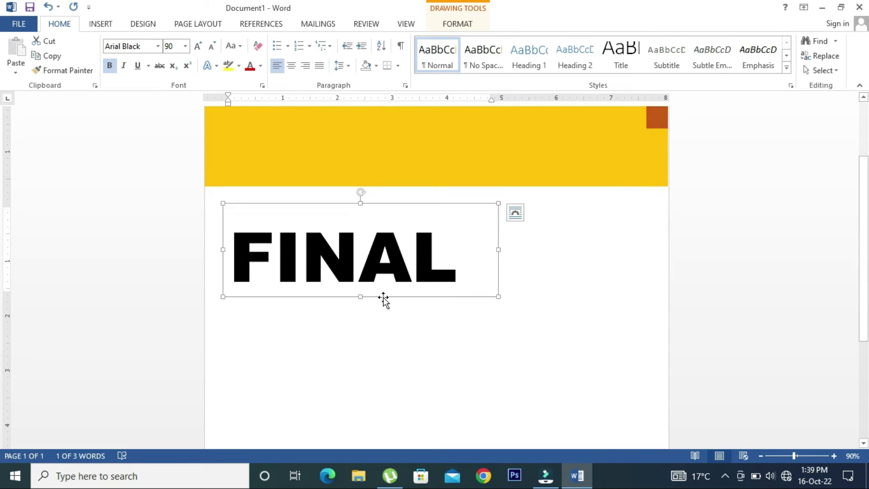
{"action": "left_click_drag", "start_coordinate": [383, 301], "coordinate": [382, 350]}
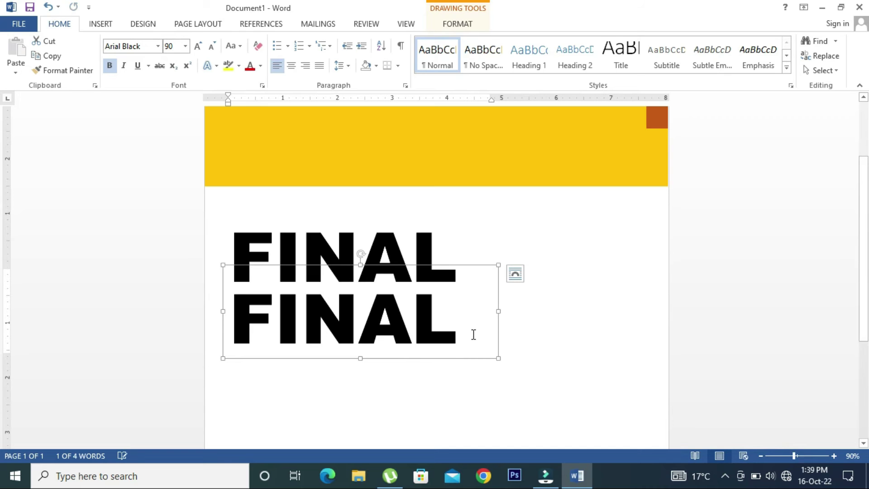
Replace the word in the lower FINAL box with EXAM so the title reads FINAL EXAM.
{"action": "left_click_drag", "start_coordinate": [473, 334], "coordinate": [238, 324]}
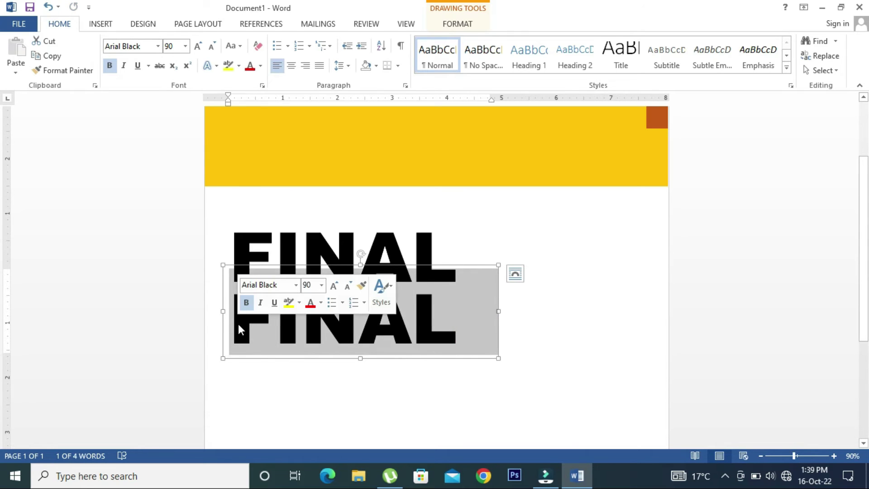
{"action": "type", "text": "EXAM"}
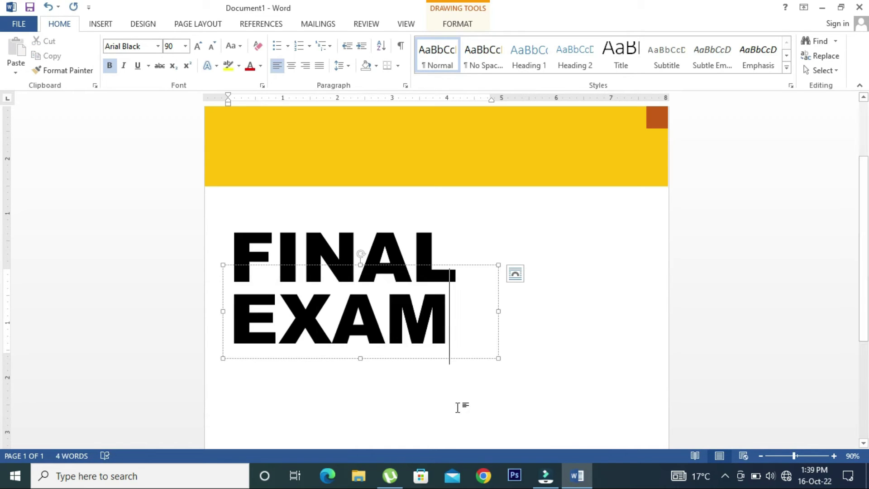
{"action": "left_click", "coordinate": [457, 406]}
Scroll the page and select the EXAM text box.
{"action": "scroll", "coordinate": [464, 311], "scroll_direction": "down", "scroll_amount": 3}
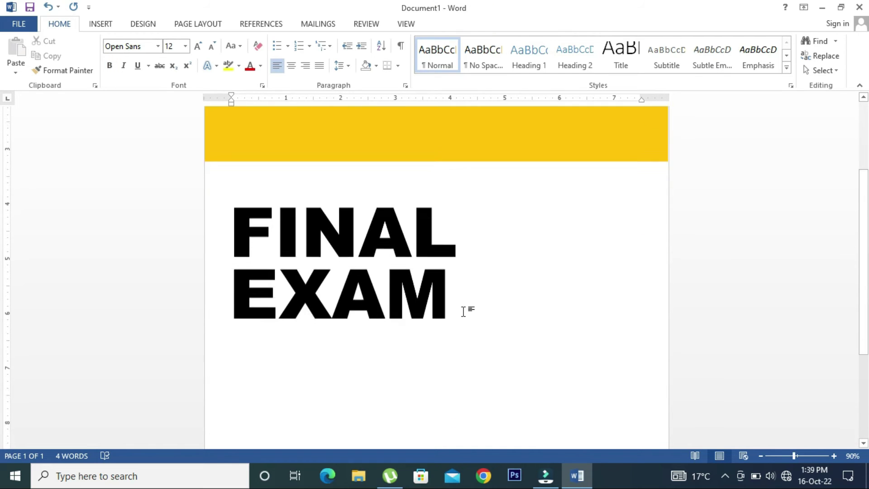
{"action": "scroll", "coordinate": [464, 311], "scroll_direction": "down", "scroll_amount": 3}
{"action": "scroll", "coordinate": [464, 310], "scroll_direction": "down", "scroll_amount": 2}
{"action": "scroll", "coordinate": [464, 310], "scroll_direction": "up", "scroll_amount": 1}
{"action": "scroll", "coordinate": [463, 310], "scroll_direction": "up", "scroll_amount": 3}
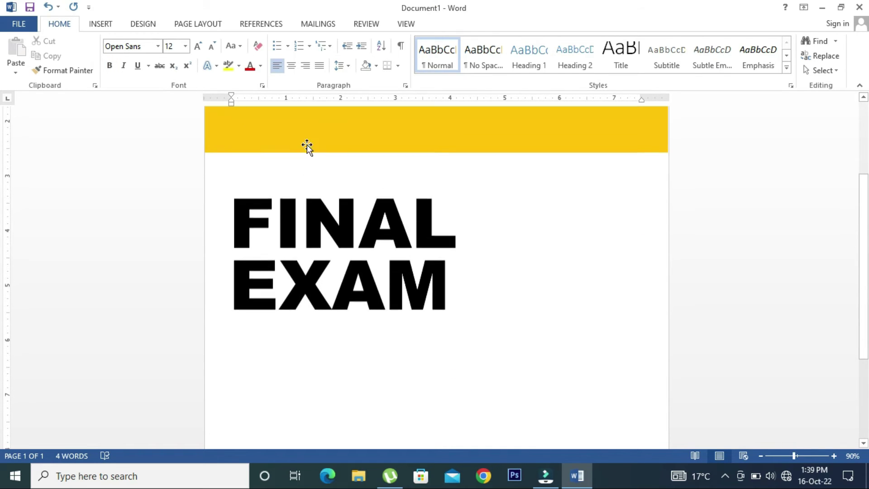
{"action": "scroll", "coordinate": [223, 110], "scroll_direction": "up", "scroll_amount": 2}
{"action": "scroll", "coordinate": [314, 181], "scroll_direction": "down", "scroll_amount": 3}
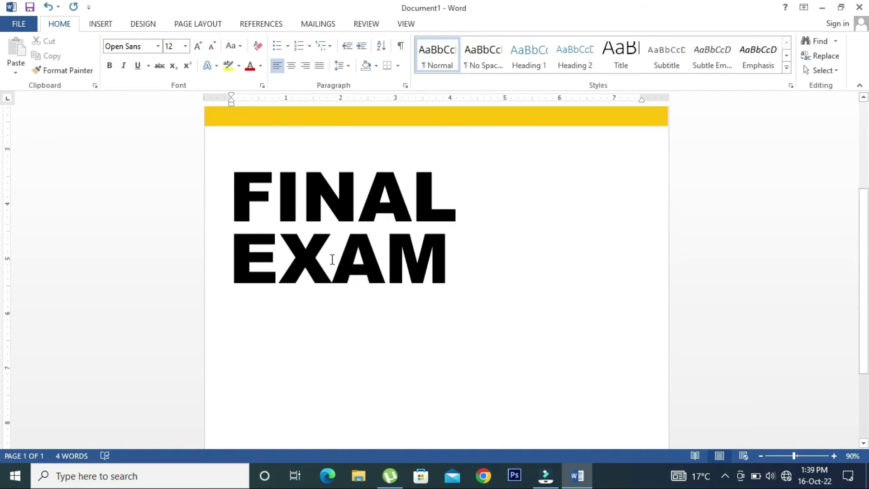
{"action": "left_click", "coordinate": [332, 260]}
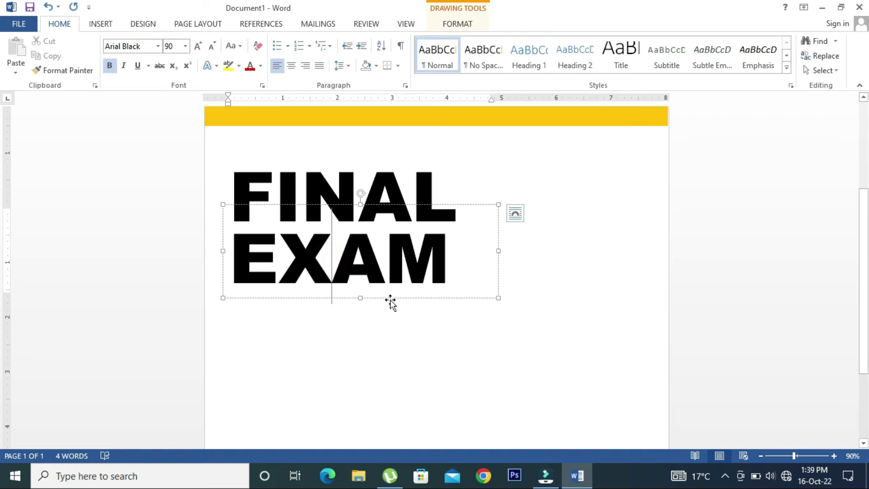
Copy the EXAM box lower down and set its text to Open Sans, size 22.
{"action": "left_click_drag", "start_coordinate": [390, 303], "coordinate": [390, 406]}
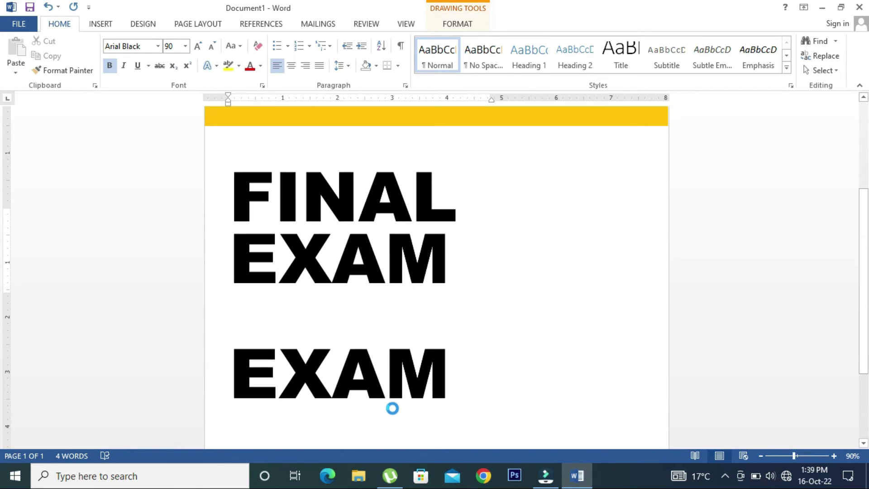
{"action": "left_click_drag", "start_coordinate": [864, 286], "coordinate": [865, 380]}
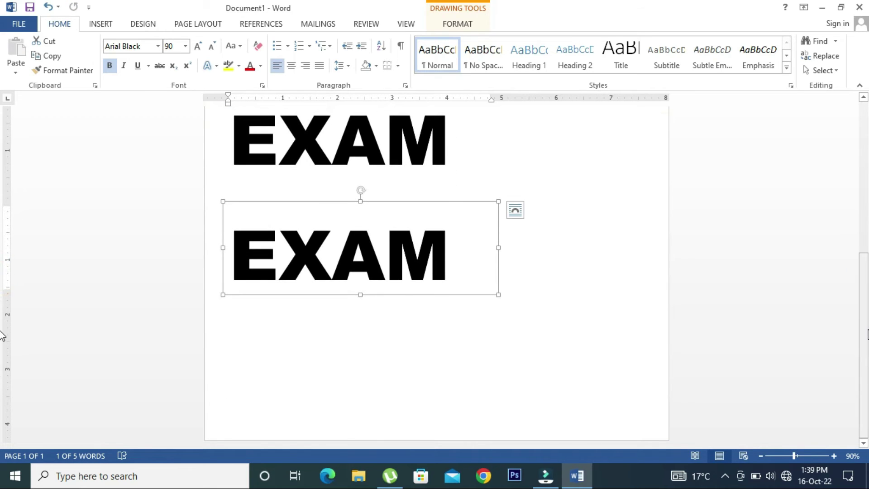
{"action": "triple_click", "coordinate": [450, 248]}
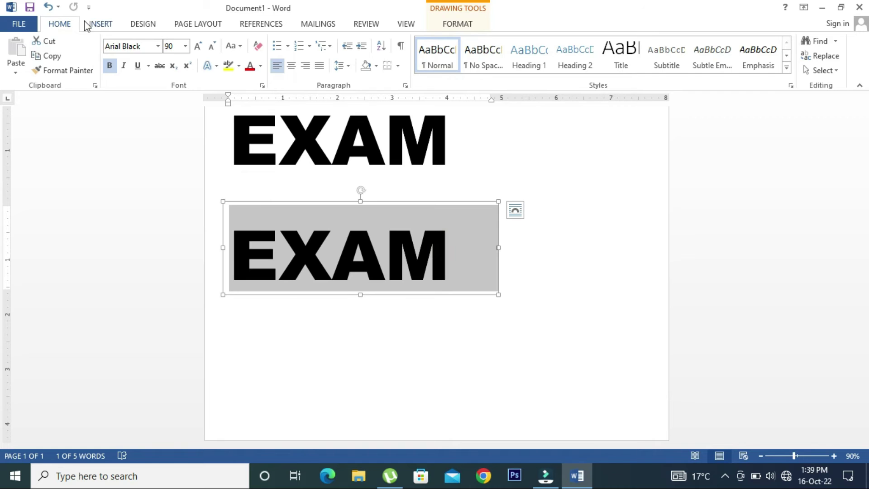
{"action": "left_click", "coordinate": [158, 46]}
{"action": "left_click", "coordinate": [145, 138]}
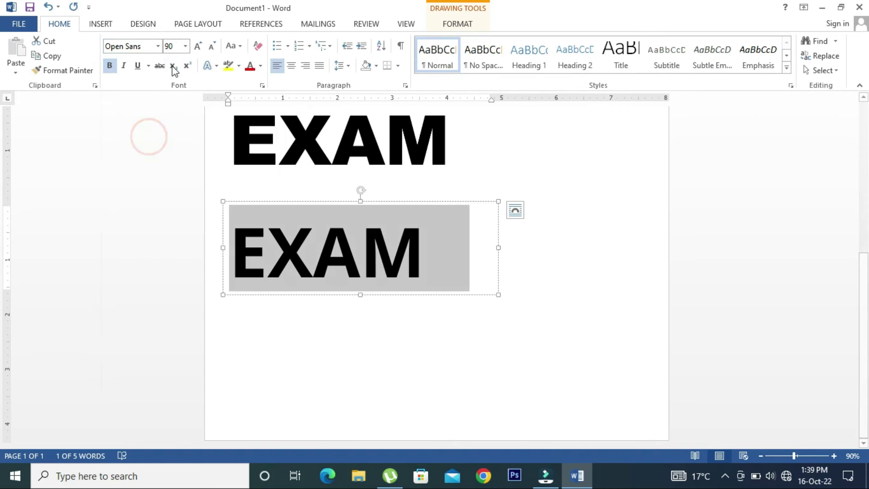
{"action": "left_click", "coordinate": [212, 46]}
{"action": "left_click", "coordinate": [211, 47]}
{"action": "left_click", "coordinate": [211, 46]}
{"action": "left_click", "coordinate": [211, 46]}
{"action": "left_click", "coordinate": [212, 46]}
{"action": "left_click", "coordinate": [212, 47]}
{"action": "left_click", "coordinate": [213, 47]}
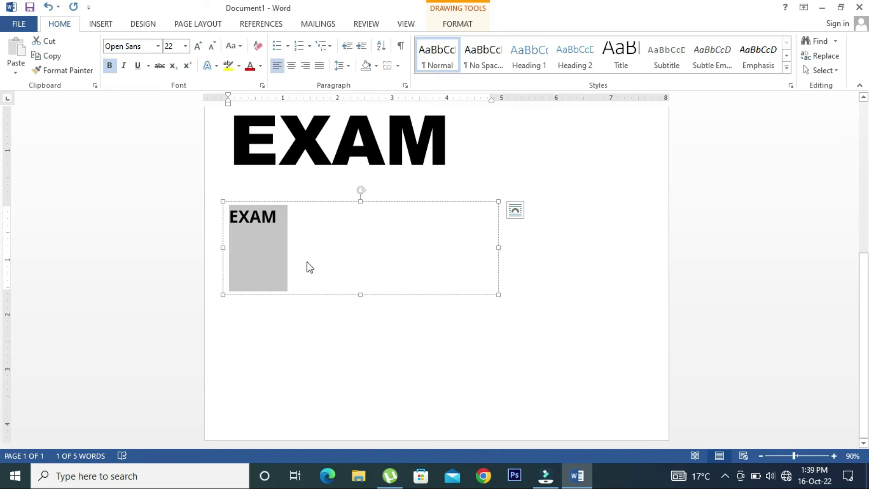
Type the Name and Student lines with blank underscore lines, then select all the text.
{"action": "type", "text": "Name: ______________________"}
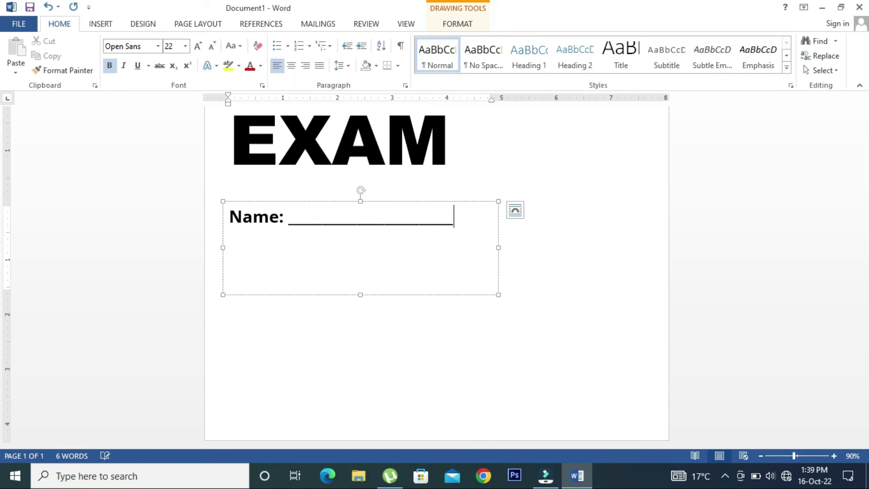
{"action": "key", "text": "BackSpace"}
{"action": "key", "text": "Return"}
{"action": "type", "text": "Student: ________________"}
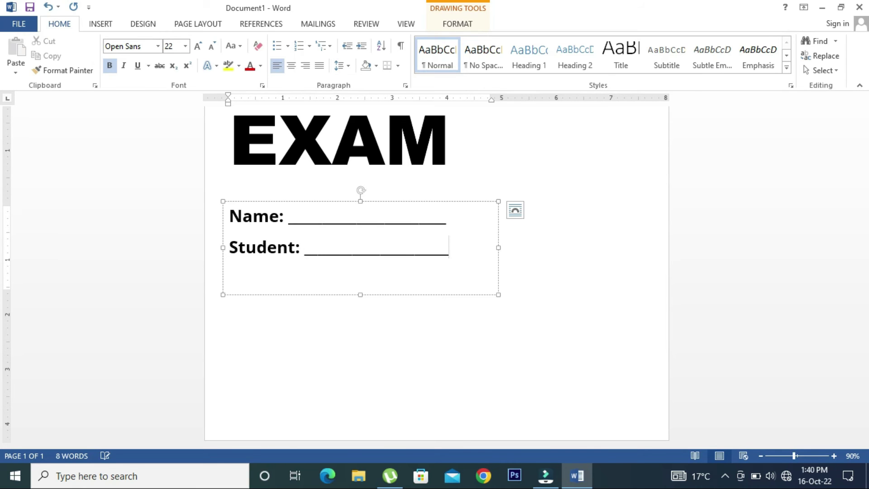
{"action": "key", "text": "ctrl+a"}
Unbold the Name and Student lines and shorten the box to fit two lines.
{"action": "left_click", "coordinate": [109, 65]}
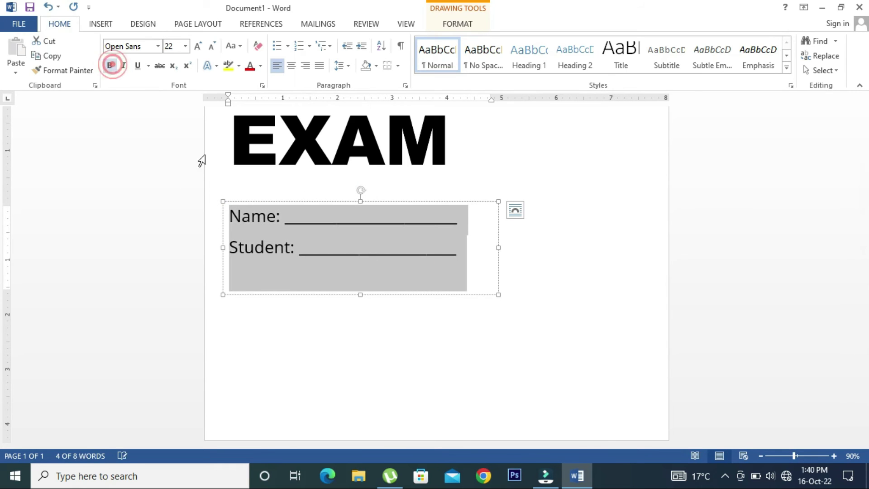
{"action": "left_click", "coordinate": [472, 270]}
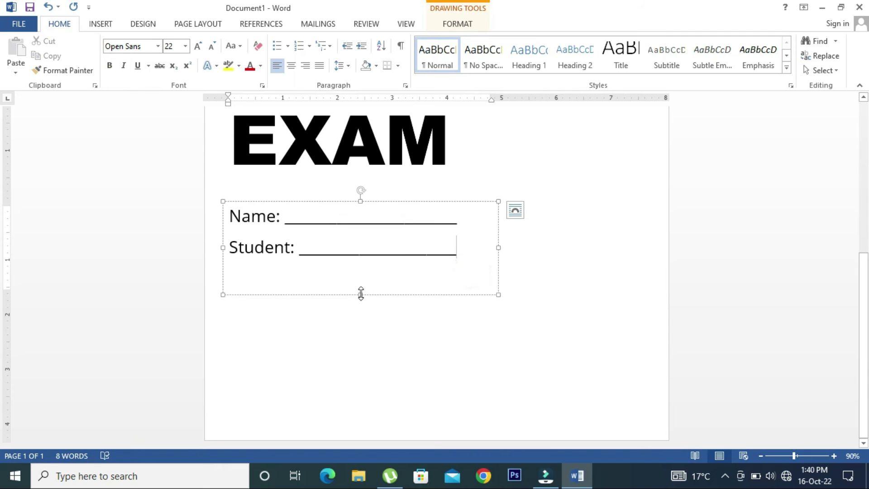
{"action": "left_click_drag", "start_coordinate": [360, 294], "coordinate": [361, 269]}
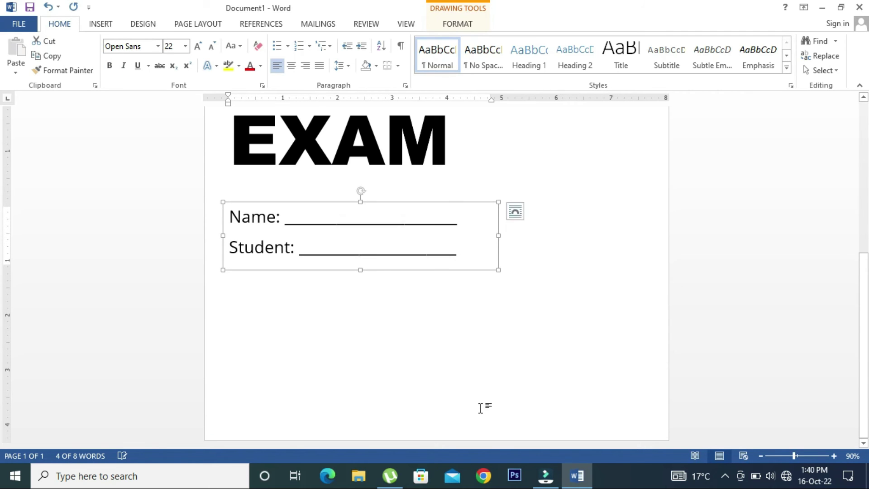
Nudge the Name/Student box into position just beneath the EXAM title.
{"action": "key", "text": "Down"}
{"action": "key", "text": "Down"}
{"action": "key", "text": "Down"}
{"action": "key", "text": "Down"}
{"action": "key", "text": "Down"}
{"action": "key", "text": "Down"}
{"action": "key", "text": "ctrl+Up"}
{"action": "key", "text": "ctrl+Up"}
{"action": "key", "text": "ctrl+Up"}
{"action": "key", "text": "ctrl+Up"}
{"action": "key", "text": "ctrl+Up"}
{"action": "key", "text": "ctrl+Up"}
{"action": "key", "text": "ctrl+Up"}
{"action": "key", "text": "ctrl+Up"}
{"action": "key", "text": "ctrl+Up"}
{"action": "key", "text": "ctrl+Up"}
{"action": "key", "text": "ctrl+Up"}
{"action": "key", "text": "ctrl+Up"}
{"action": "key", "text": "ctrl+Up"}
{"action": "key", "text": "ctrl+Right"}
{"action": "key", "text": "ctrl+Right"}
{"action": "key", "text": "ctrl+Right"}
{"action": "key", "text": "ctrl+Right"}
{"action": "key", "text": "ctrl+Right"}
{"action": "key", "text": "ctrl+Right"}
{"action": "key", "text": "ctrl+Right"}
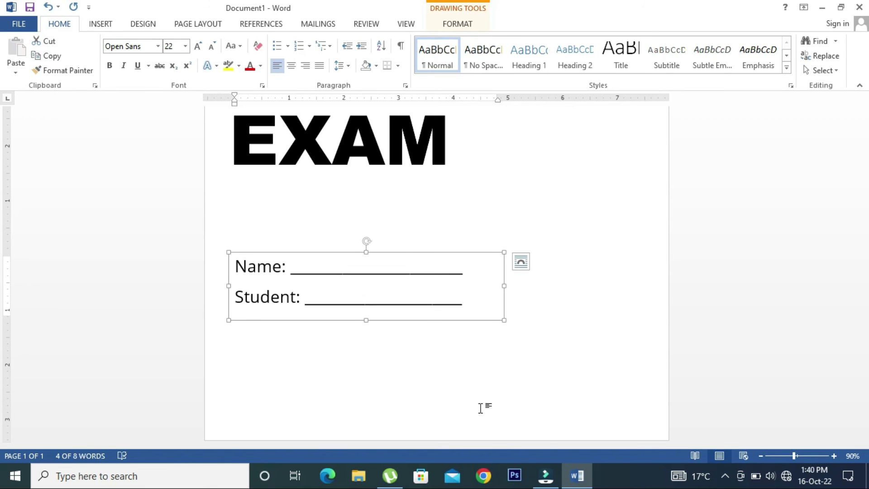
{"action": "key", "text": "ctrl+Up"}
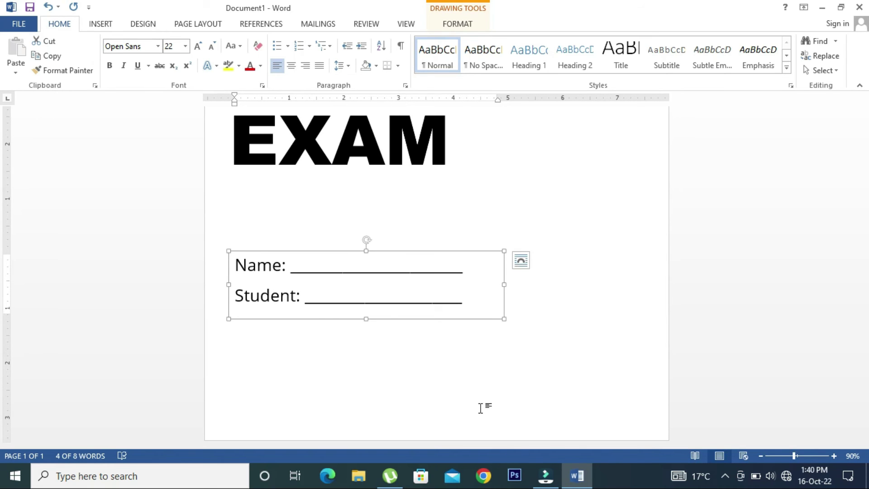
{"action": "key", "text": "ctrl+Up"}
{"action": "key", "text": "ctrl+Up"}
{"action": "key", "text": "ctrl+Up"}
{"action": "key", "text": "ctrl+Up"}
{"action": "key", "text": "ctrl+Up"}
{"action": "key", "text": "ctrl+Up"}
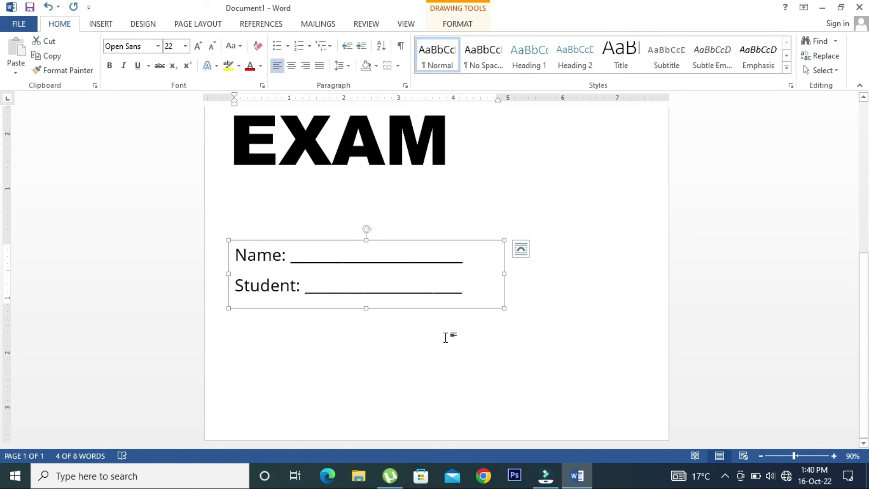
Duplicate the Name/Student box below and replace its text with THE UNIVERSITY NAME on one line.
{"action": "left_click_drag", "start_coordinate": [430, 308], "coordinate": [431, 418], "text": "ctrl"}
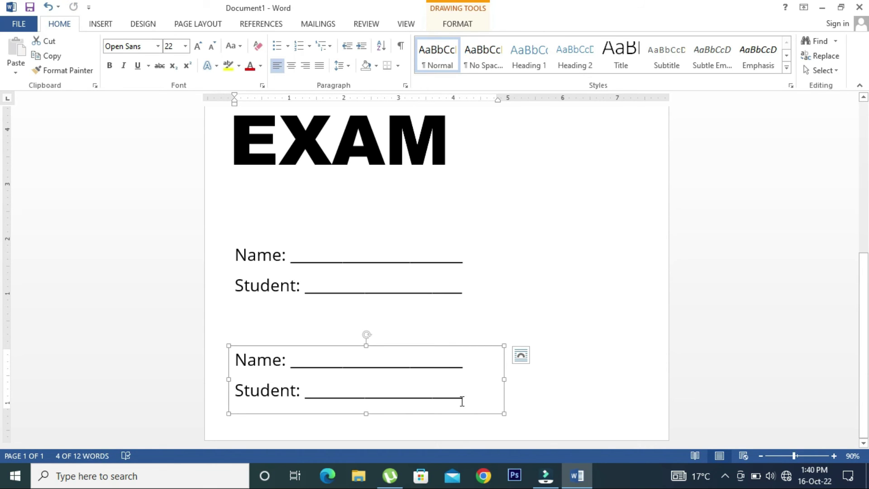
{"action": "left_click_drag", "start_coordinate": [235, 352], "coordinate": [463, 393]}
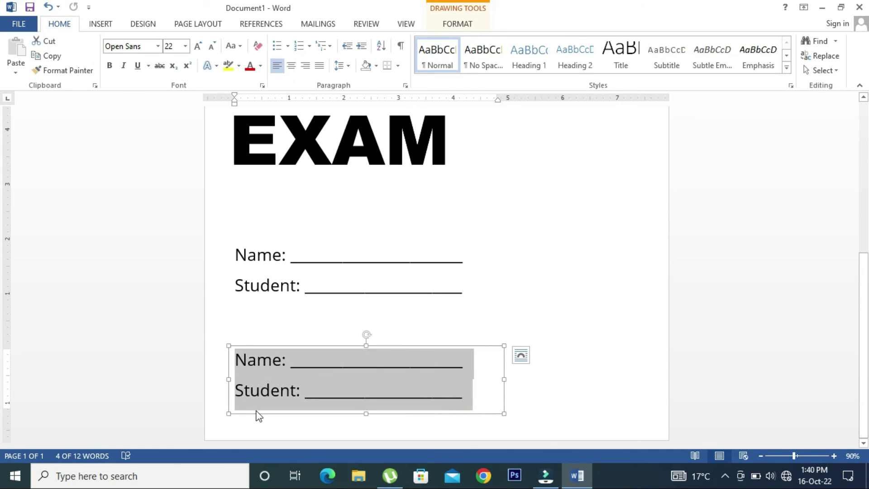
{"action": "type", "text": "THE UNIVERSS"}
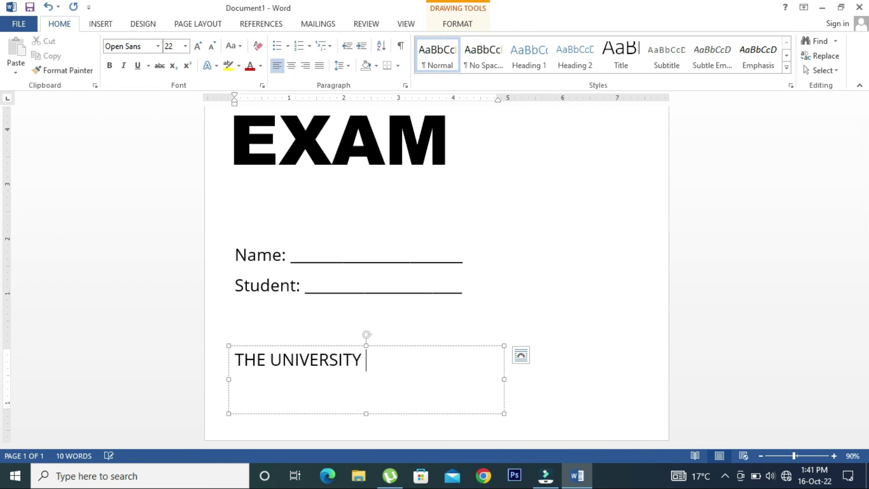
{"action": "type", "text": " NAME"}
{"action": "left_click_drag", "start_coordinate": [366, 413], "coordinate": [366, 382]}
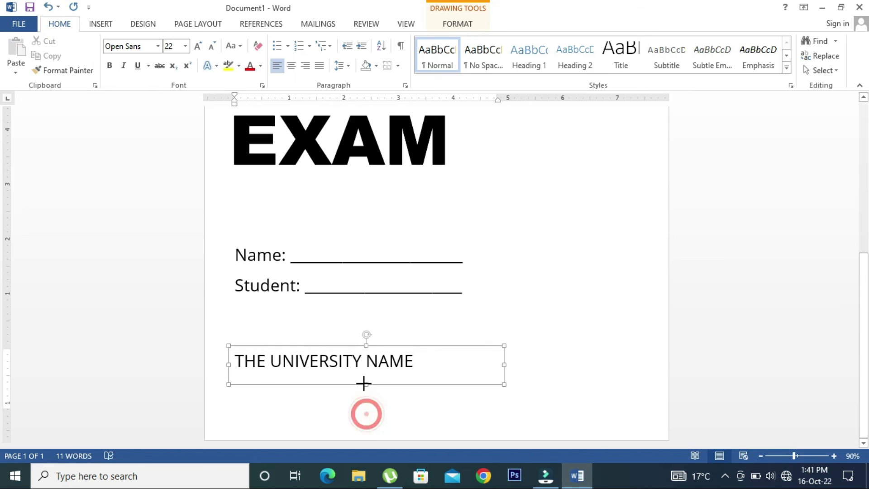
Make THE UNIVERSITY NAME bold, narrow its box to fit, and move it slightly down.
{"action": "left_click_drag", "start_coordinate": [420, 354], "coordinate": [230, 356]}
{"action": "key", "text": "ctrl+b"}
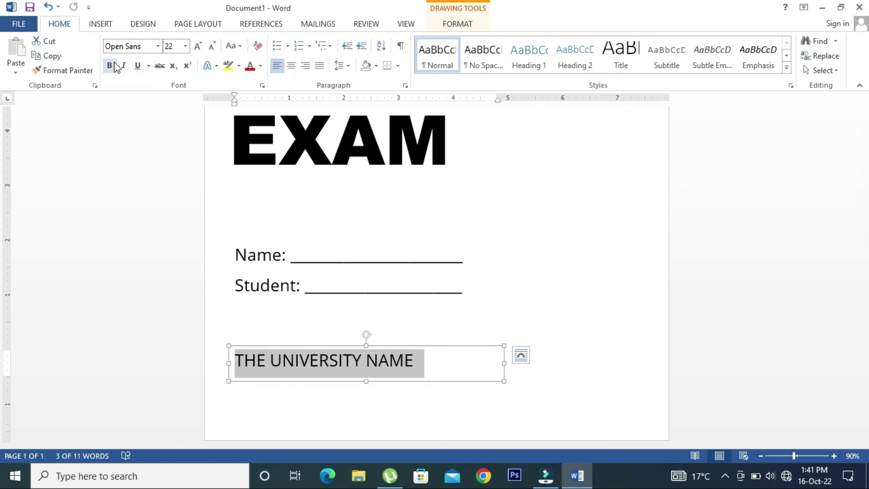
{"action": "left_click", "coordinate": [457, 363]}
{"action": "left_click_drag", "start_coordinate": [503, 363], "coordinate": [454, 364]}
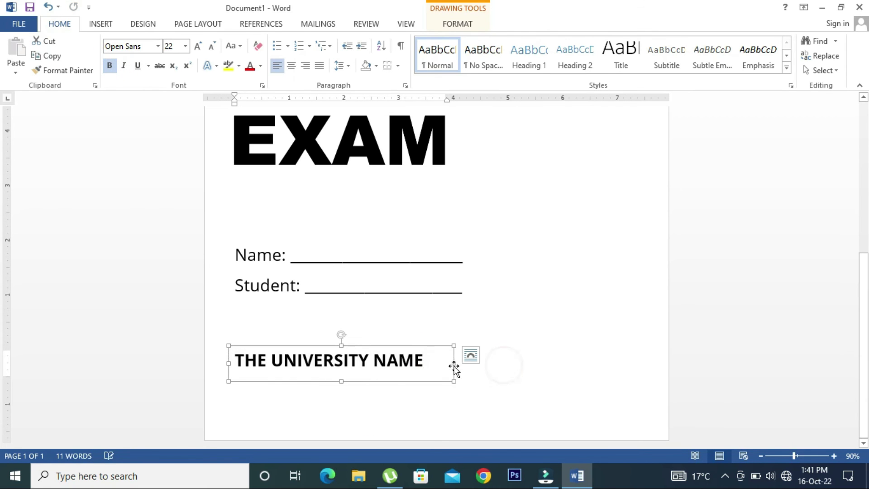
{"action": "key", "text": "Down"}
{"action": "key", "text": "Down"}
{"action": "key", "text": "Down"}
{"action": "key", "text": "Down"}
{"action": "key", "text": "Down"}
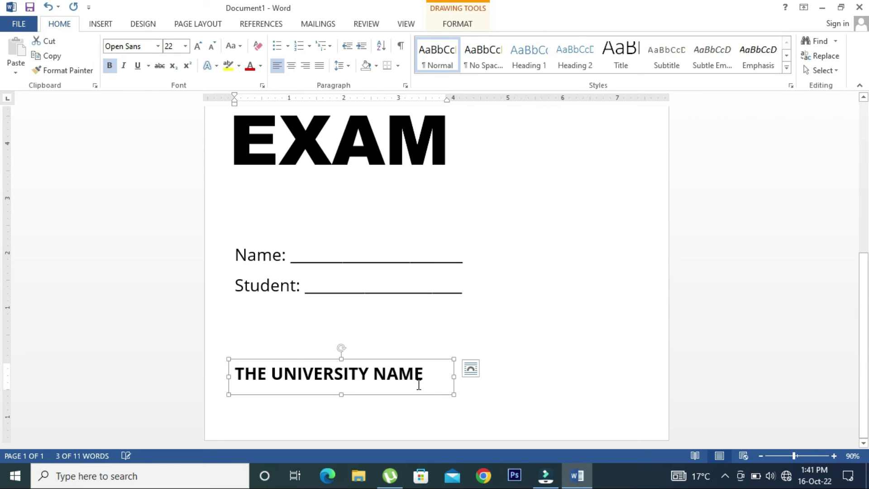
{"action": "left_click", "coordinate": [530, 278]}
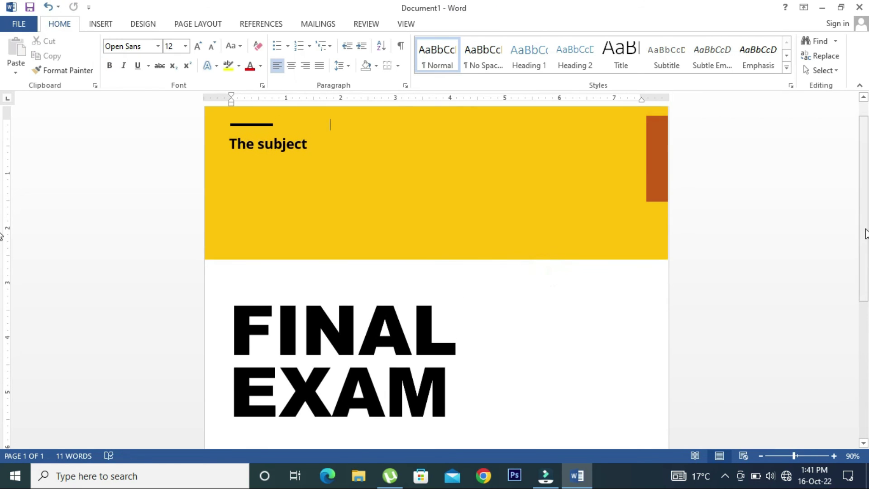
{"action": "left_click_drag", "start_coordinate": [866, 206], "coordinate": [867, 170]}
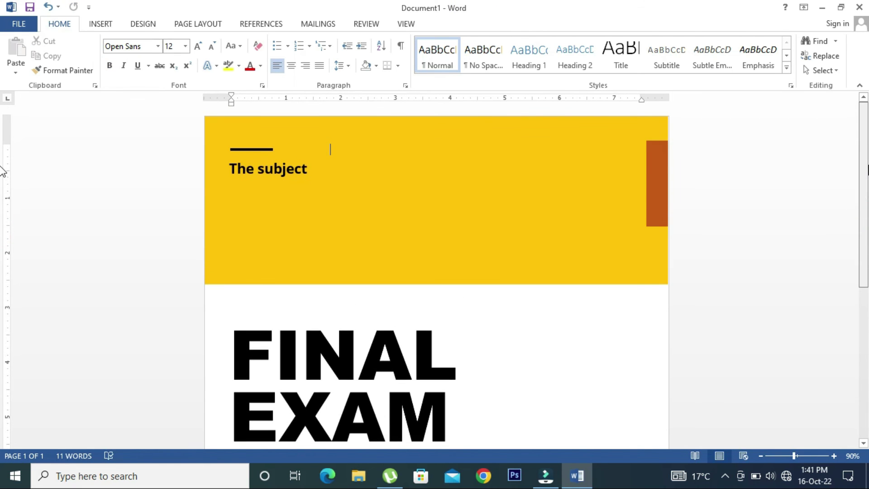
{"action": "left_click_drag", "start_coordinate": [866, 206], "coordinate": [866, 374]}
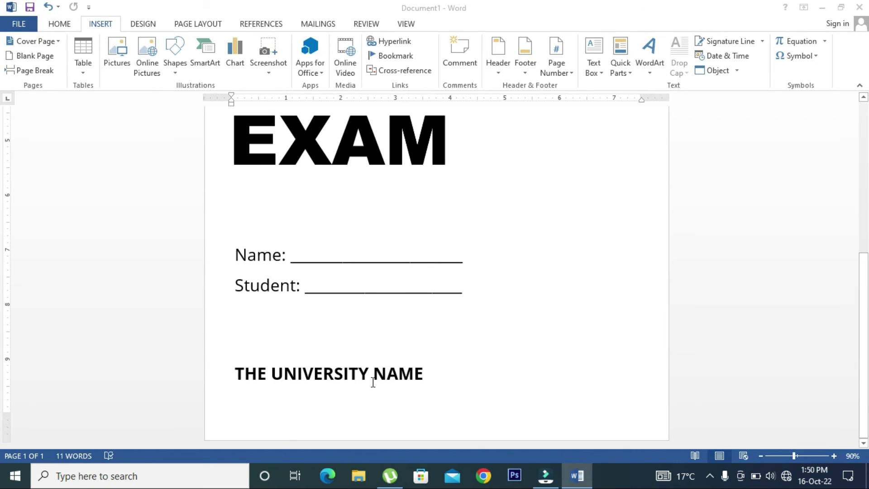
Duplicate the university name box as 2022 and place it at the bottom right, level with it.
{"action": "left_click", "coordinate": [373, 382]}
{"action": "left_click", "coordinate": [374, 397]}
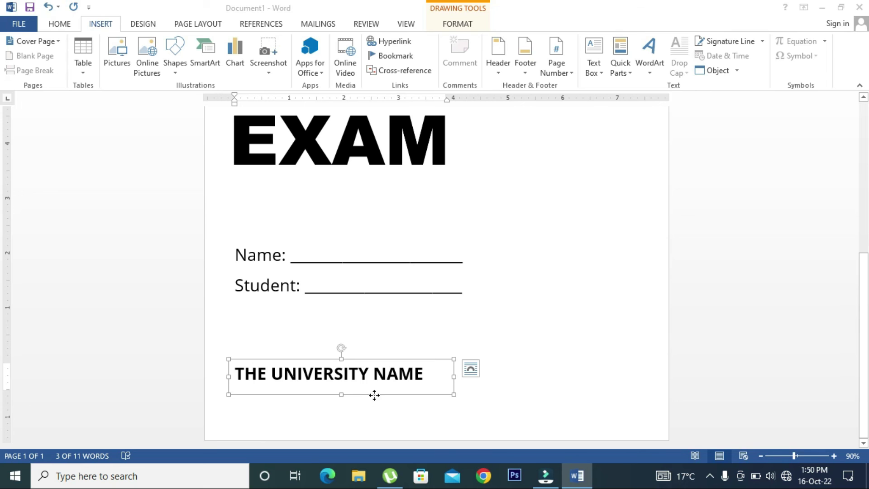
{"action": "left_click_drag", "start_coordinate": [374, 395], "coordinate": [373, 411], "text": "ctrl"}
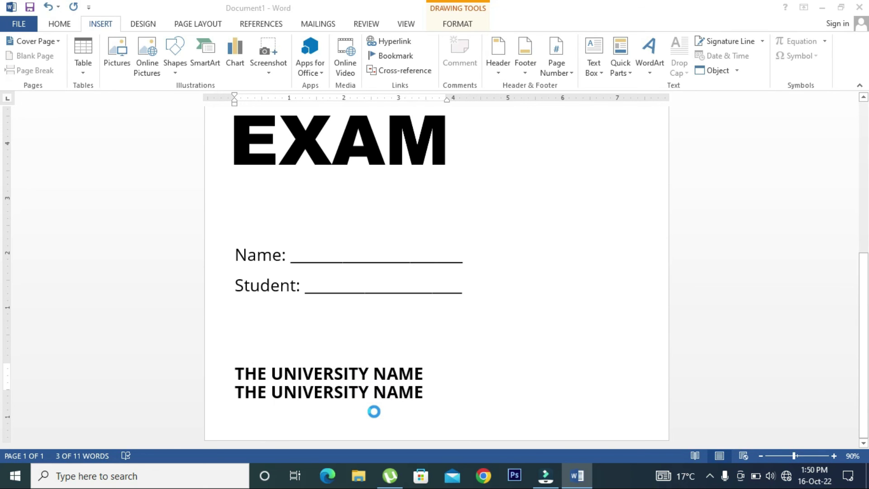
{"action": "triple_click", "coordinate": [421, 401]}
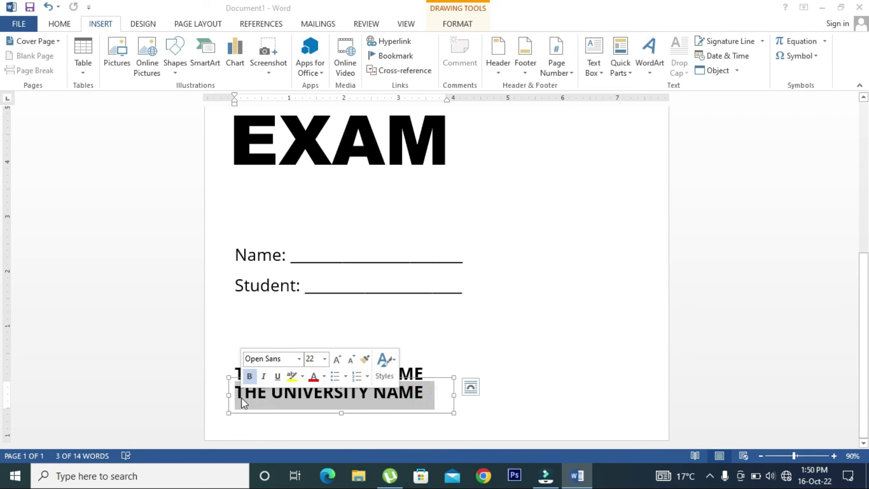
{"action": "type", "text": "2022"}
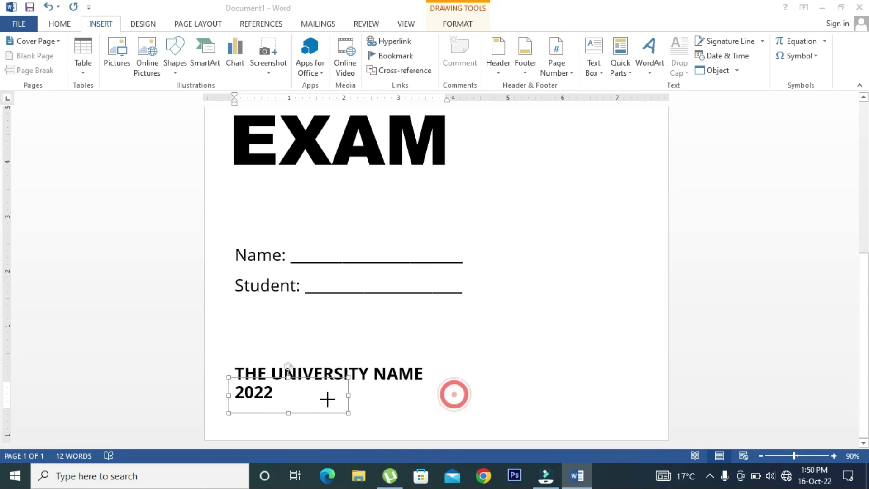
{"action": "mouse_move", "coordinate": [454, 393]}
{"action": "left_mouse_down"}
{"action": "mouse_move", "coordinate": [288, 397]}
{"action": "mouse_move", "coordinate": [618, 423]}
{"action": "left_mouse_up"}
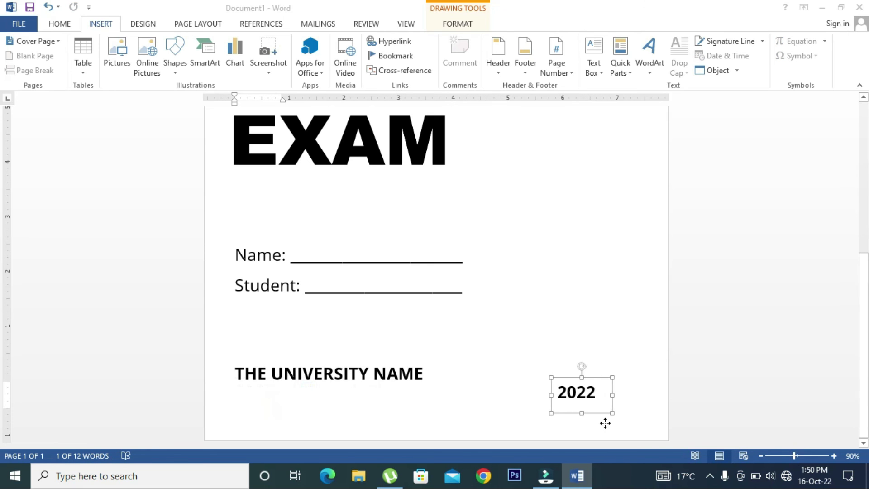
{"action": "left_click", "coordinate": [570, 328]}
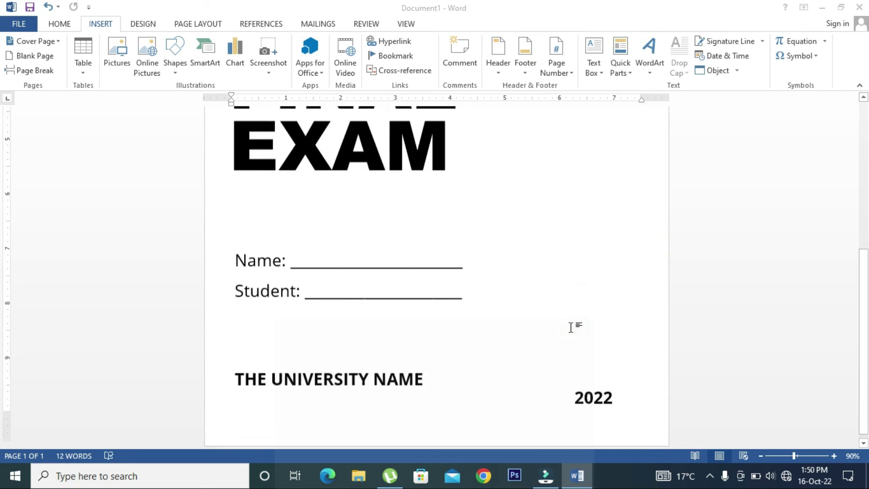